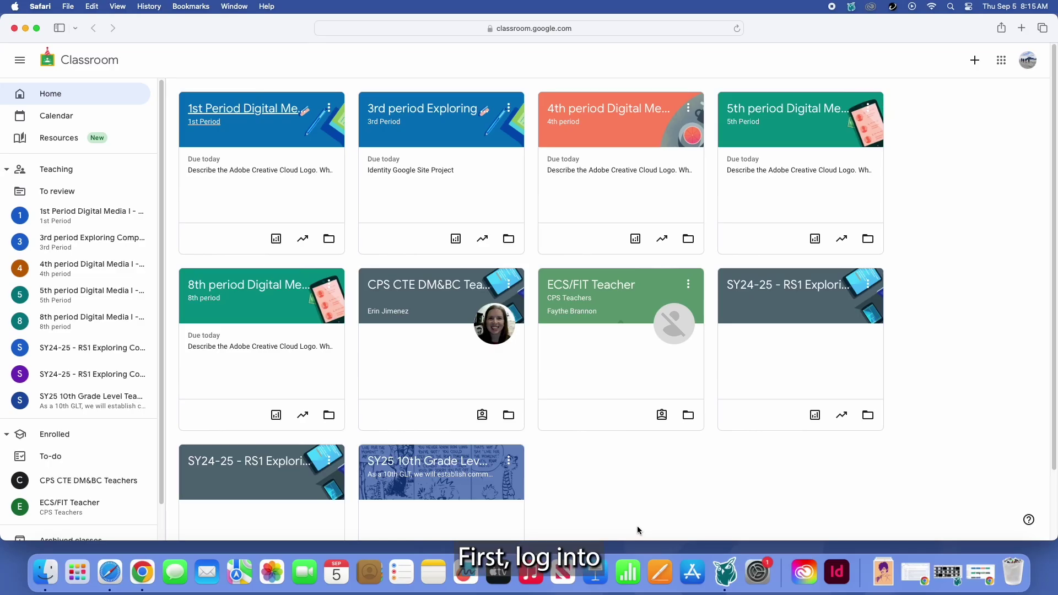
- Open kitten.jpg from the Removing Backgrounds project in the 1st Period class's Classwork
left_click(254, 108)
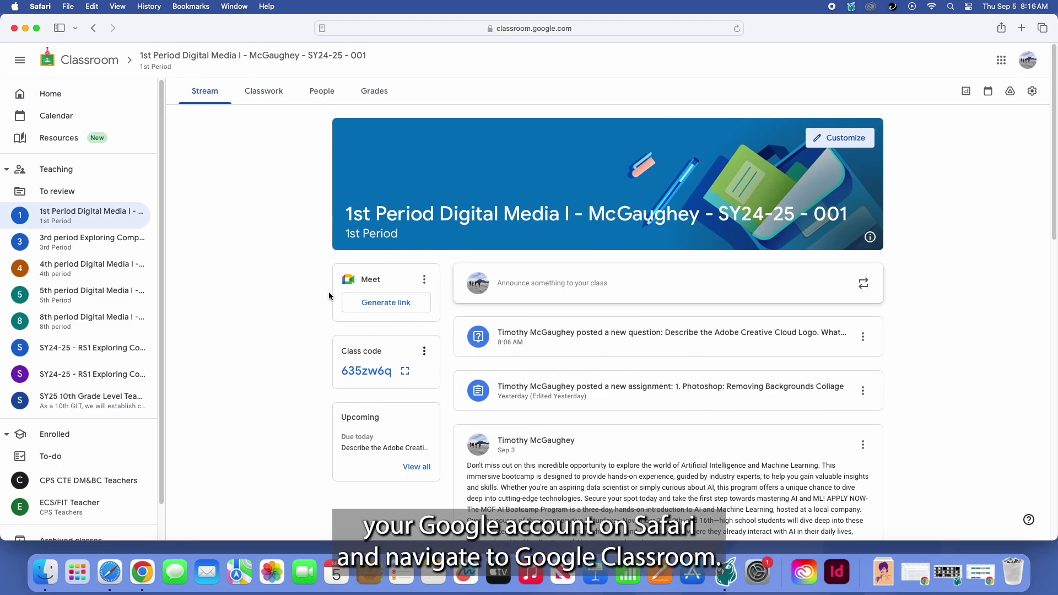
left_click(268, 99)
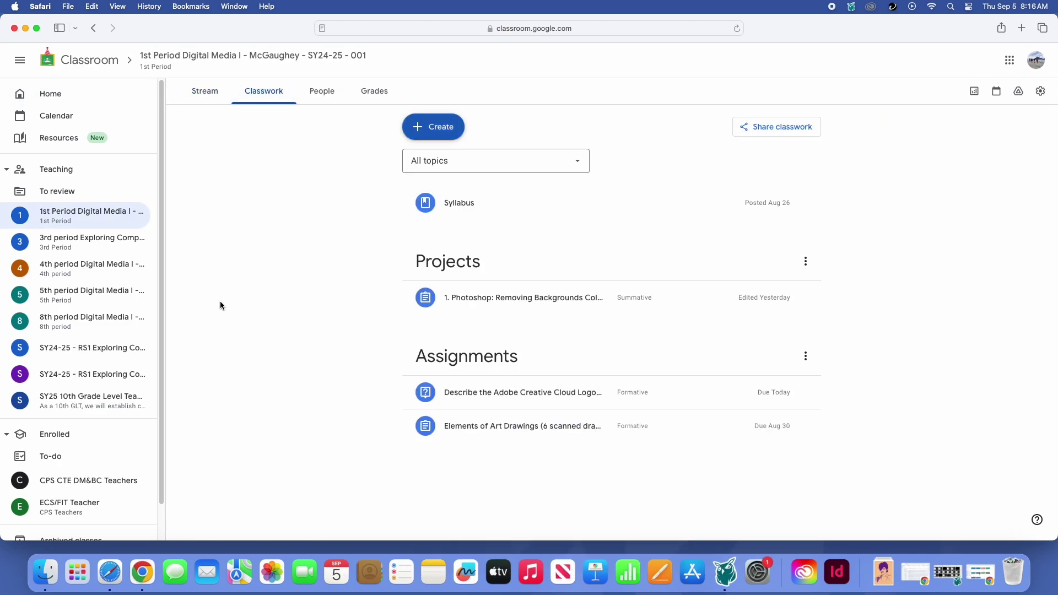
left_click(524, 298)
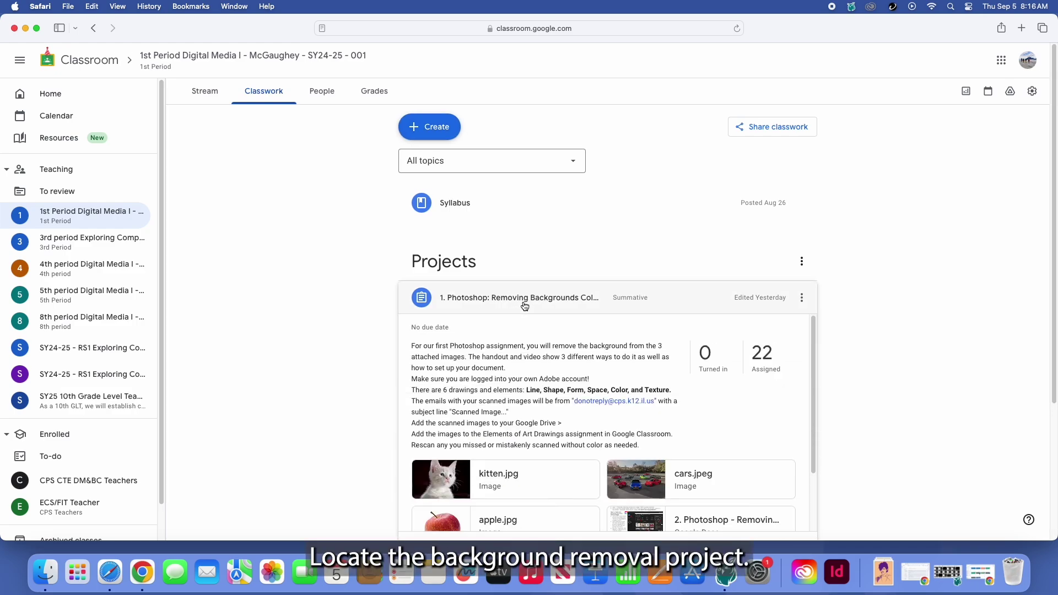
scroll(576, 369, "down", 3)
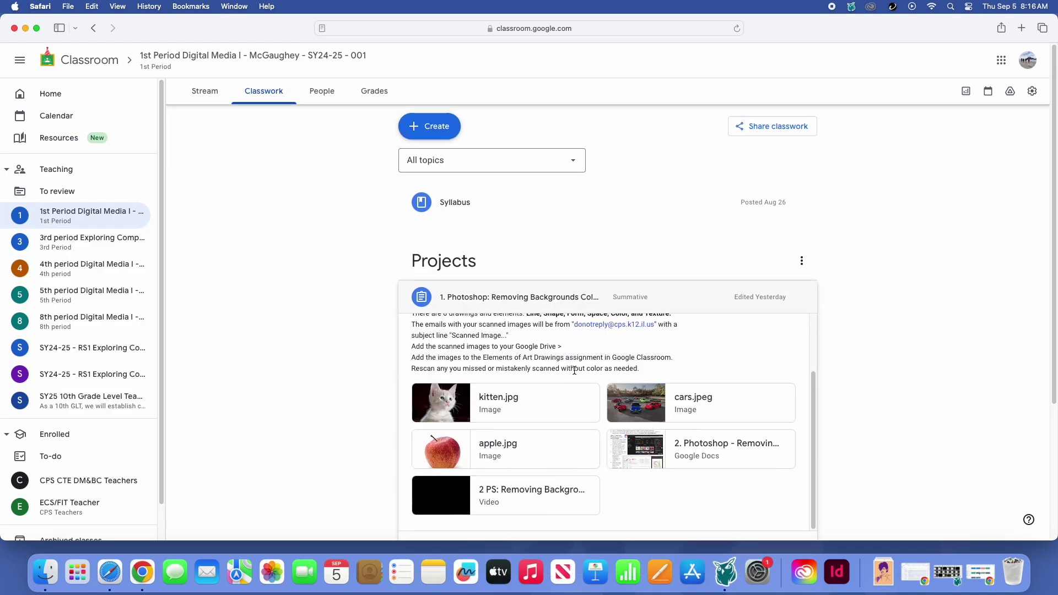
left_click(502, 402)
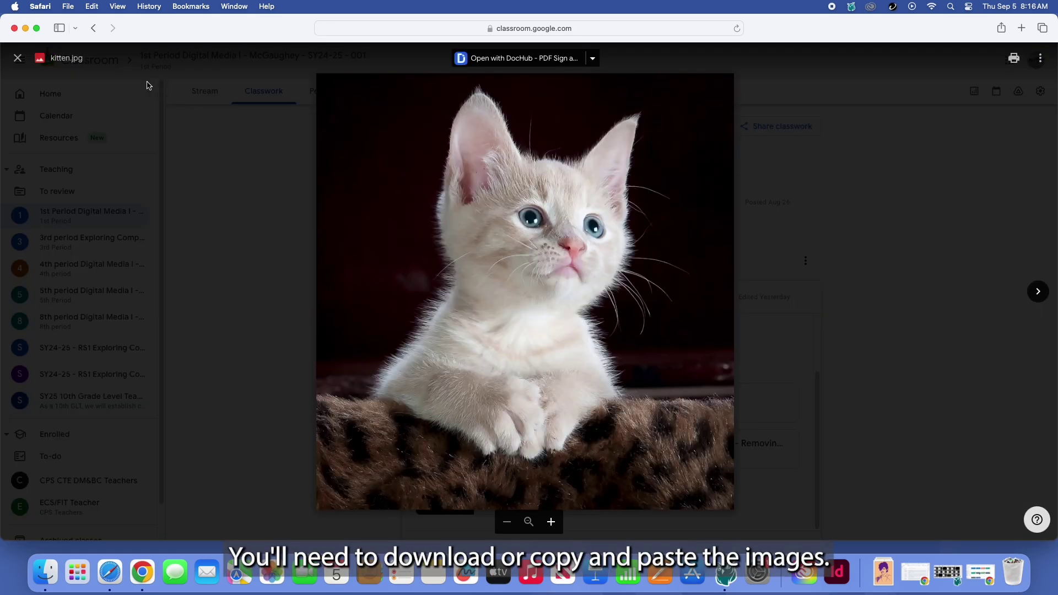
- Sign in to Adobe with Google, retrying the failed page, under the Early College and Career Education profile
left_click(869, 8)
left_click(540, 303)
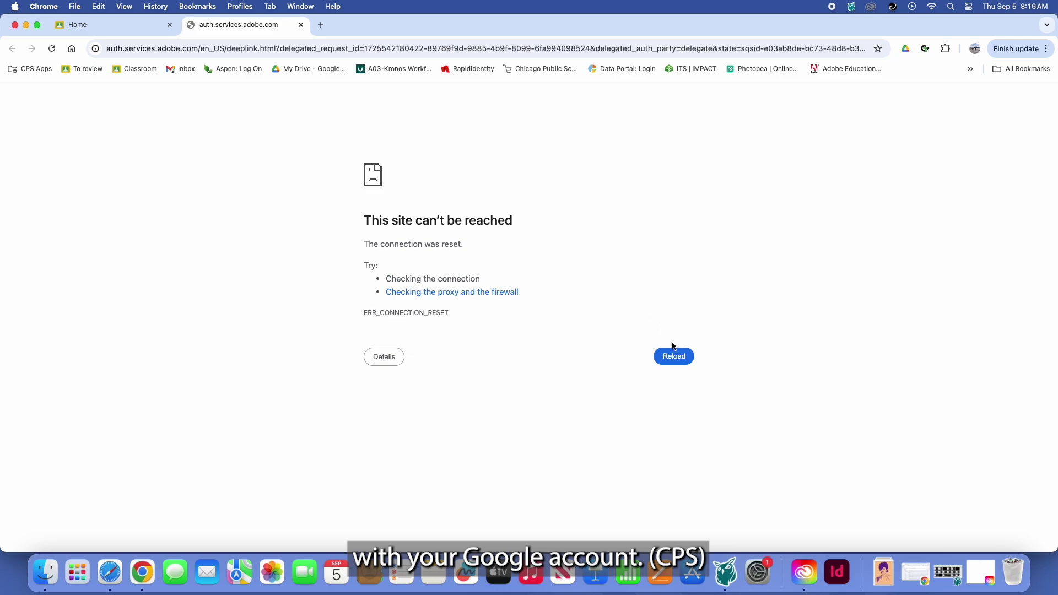
left_click(675, 355)
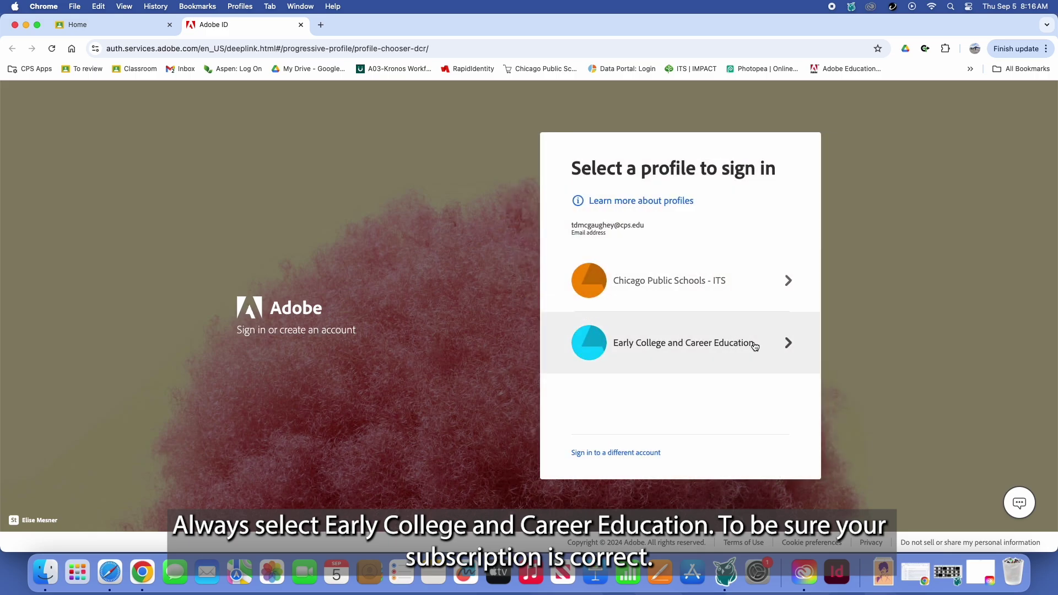
left_click(782, 349)
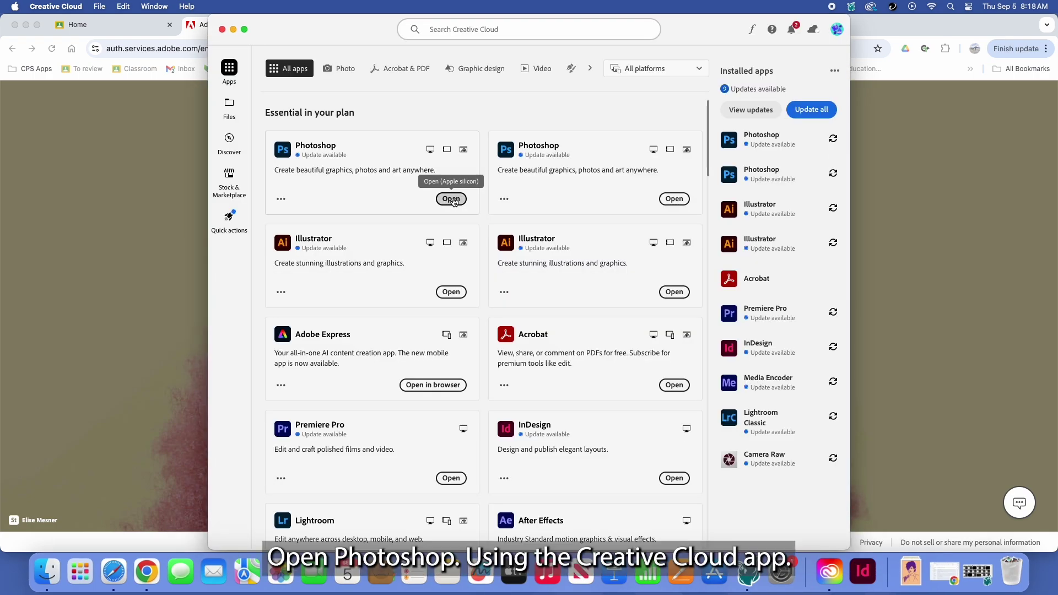
- Open Photoshop from the Creative Cloud Apps list
left_click(451, 199)
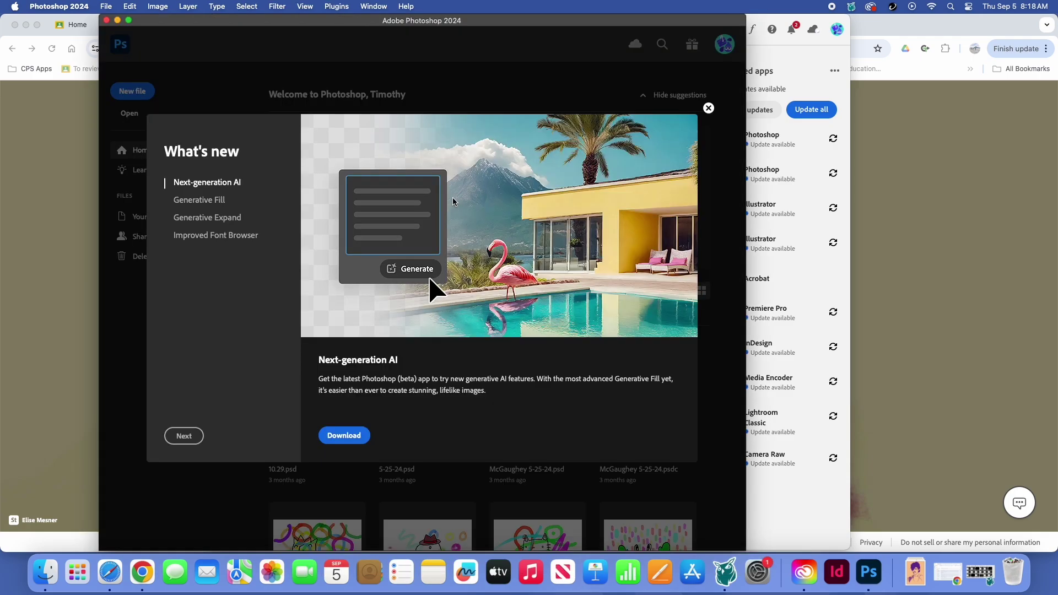
- Create a landscape Letter document, 11 x 8.5 in at 300 ppi, named with the owner's name plus Background
left_click(708, 109)
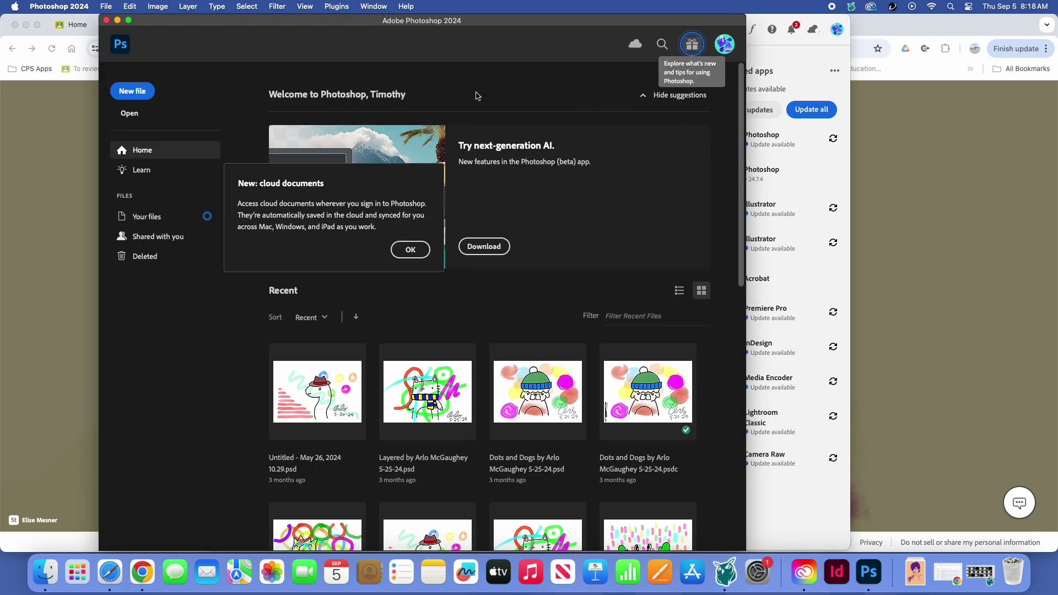
left_click(133, 91)
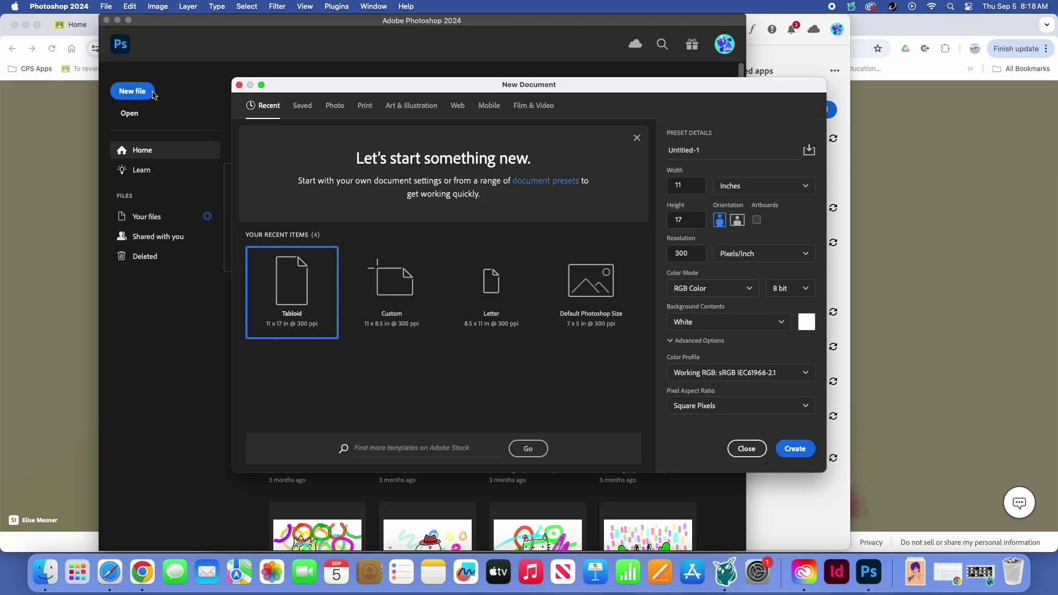
left_click(366, 109)
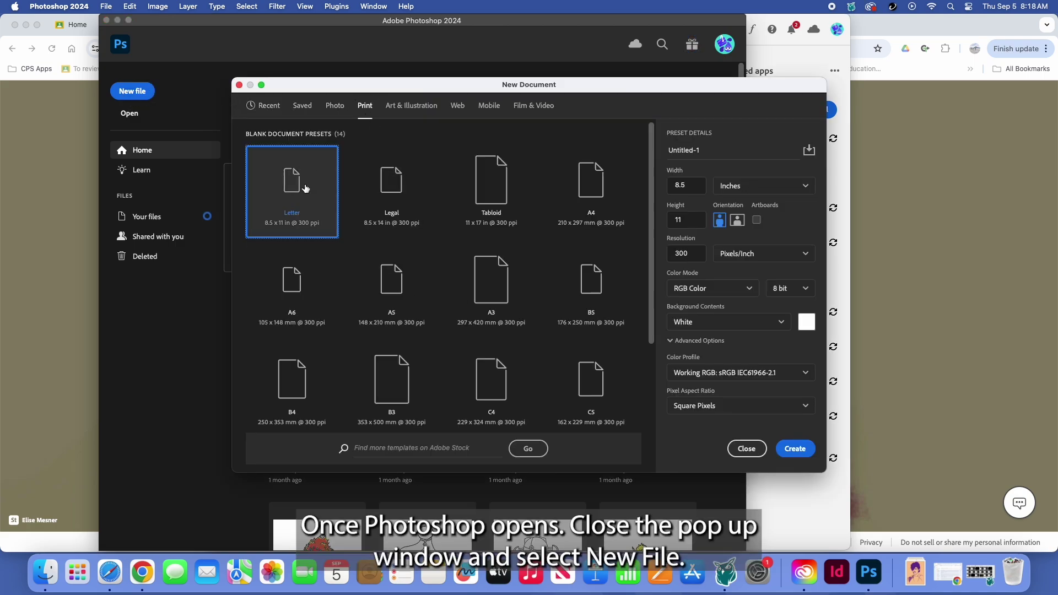
left_click(737, 220)
left_click(674, 153)
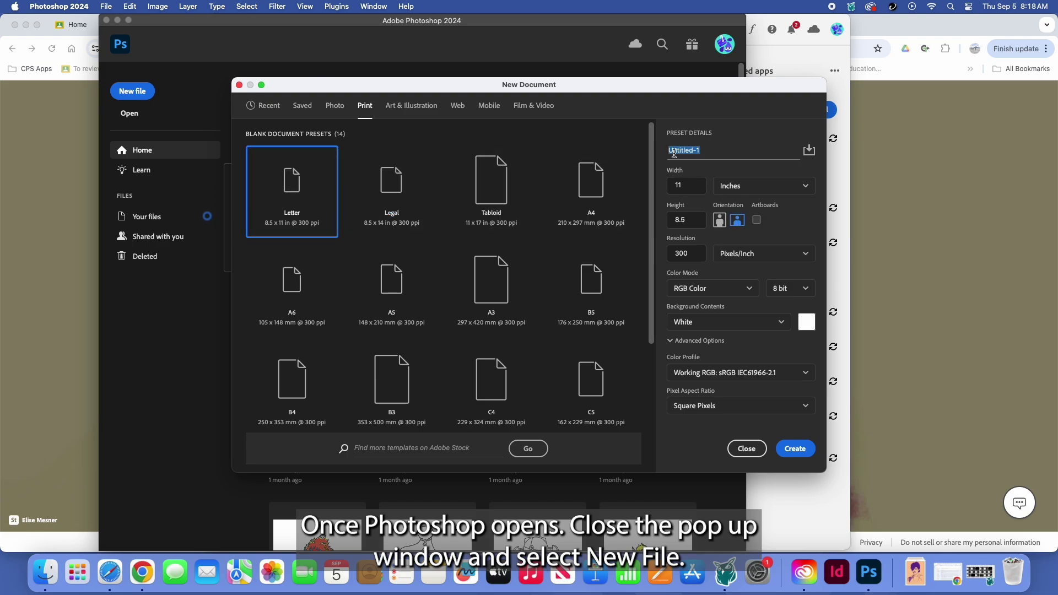
type("McGaughey Background")
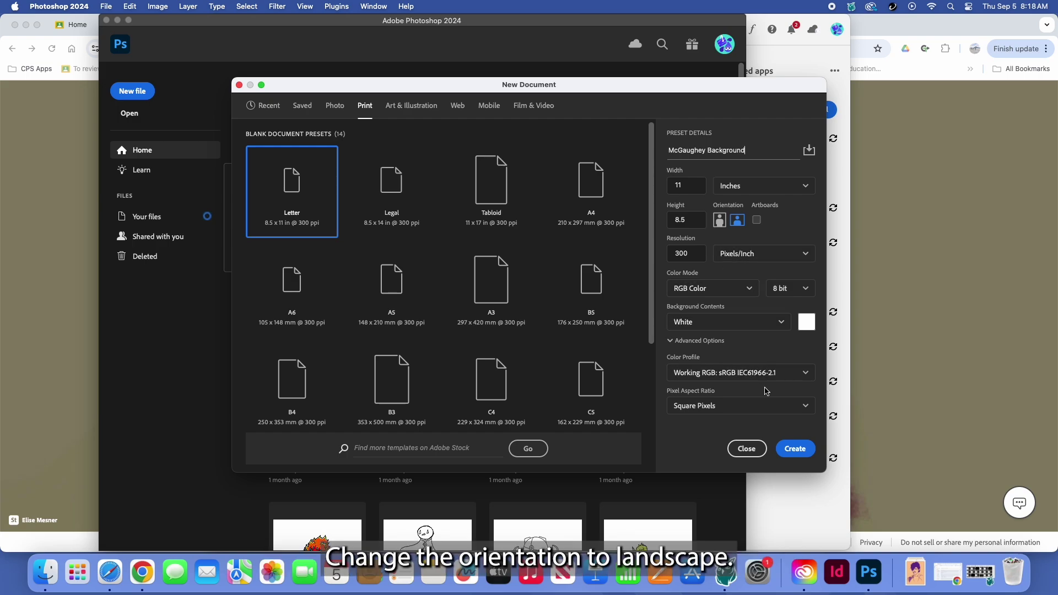
left_click(800, 451)
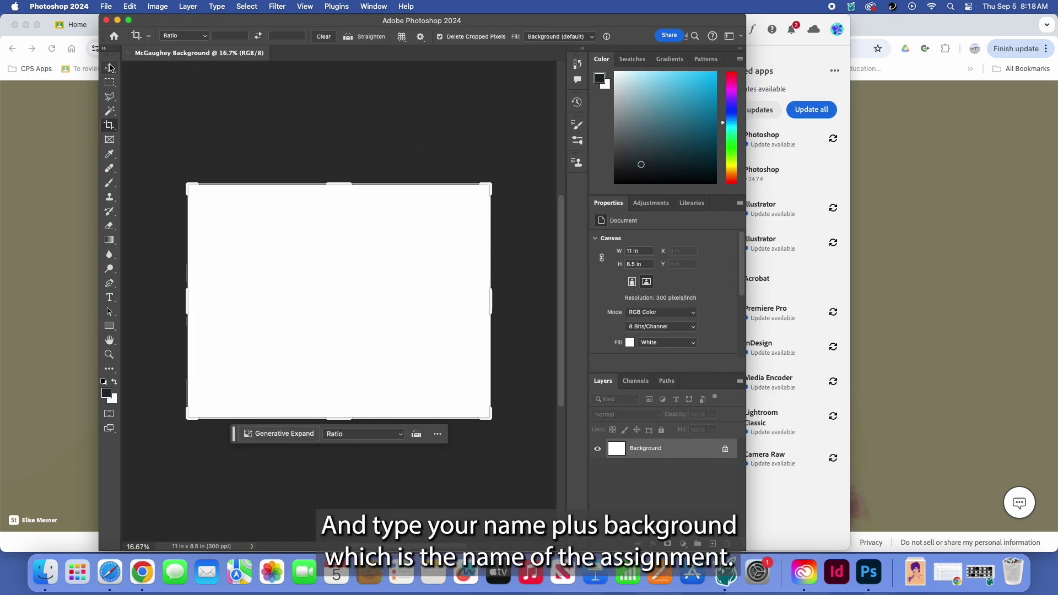
- Copy the kitten image from the browser and paste it into the Photoshop document as a layer
left_click(109, 68)
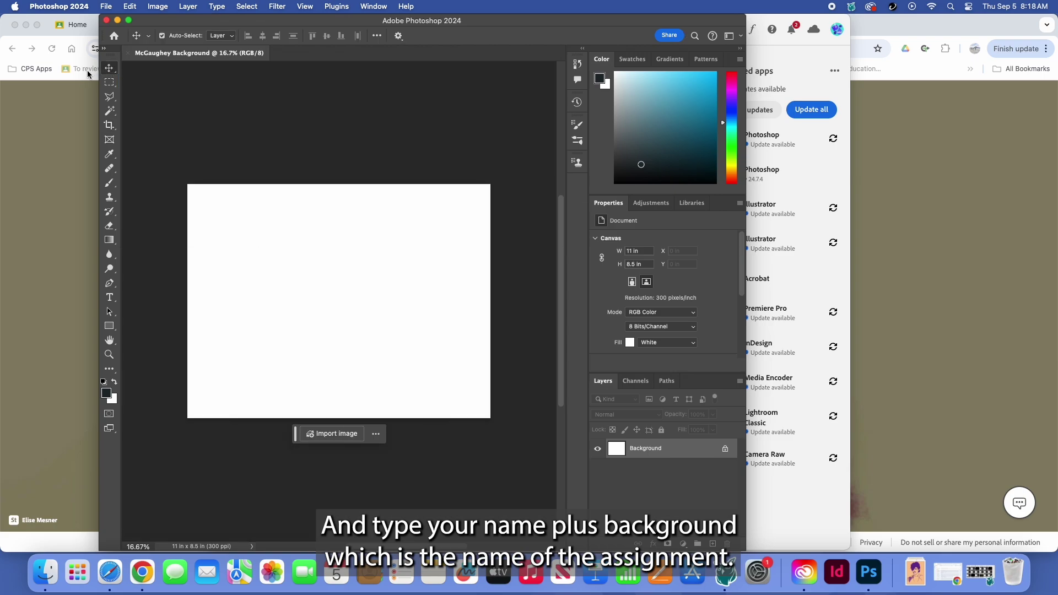
left_click(129, 21)
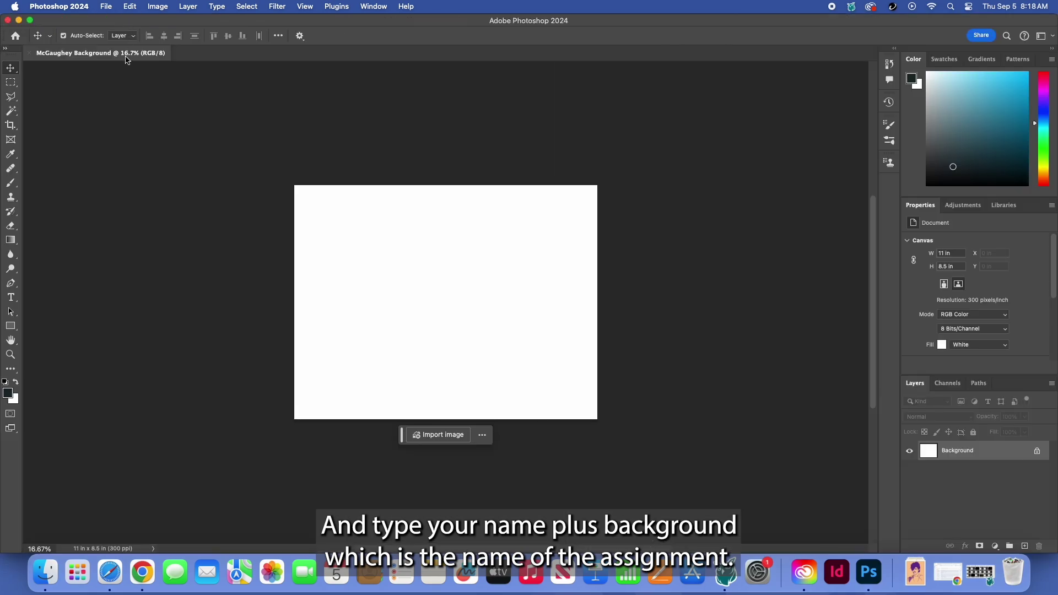
left_click(116, 582)
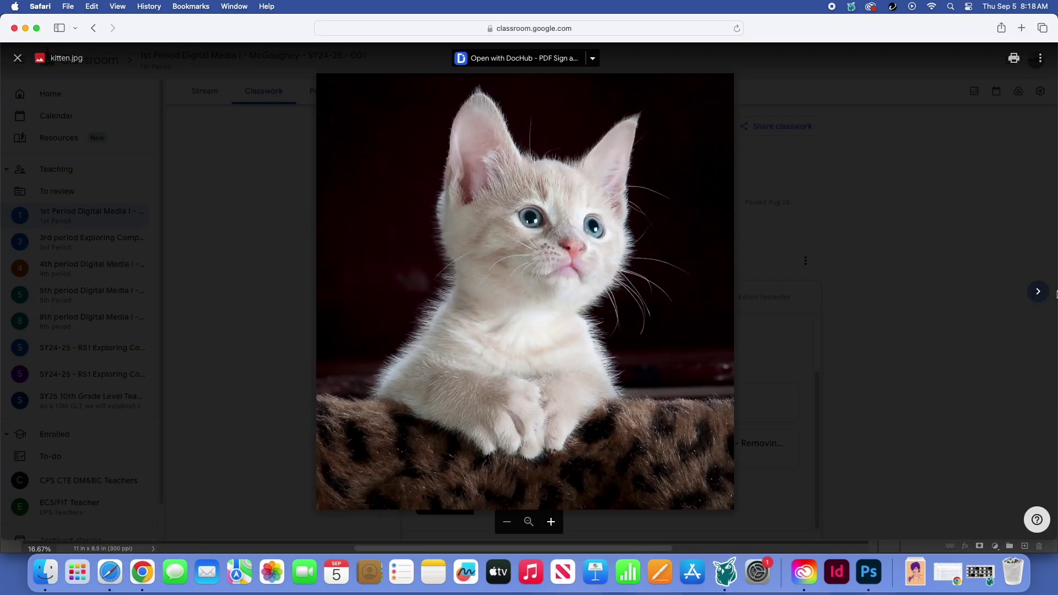
right_click(537, 285)
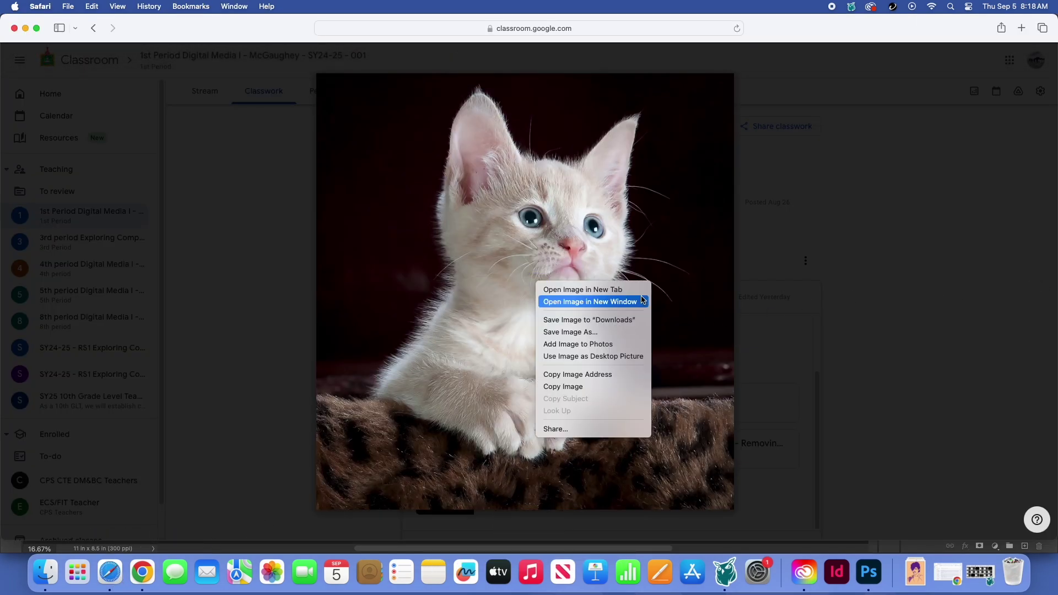
left_click(589, 386)
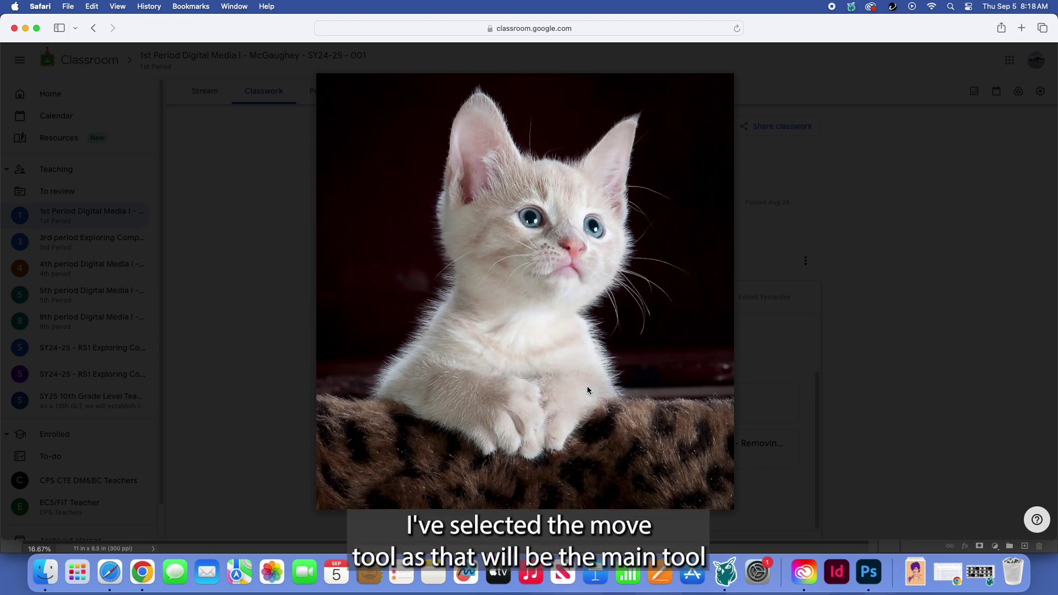
left_click(870, 573)
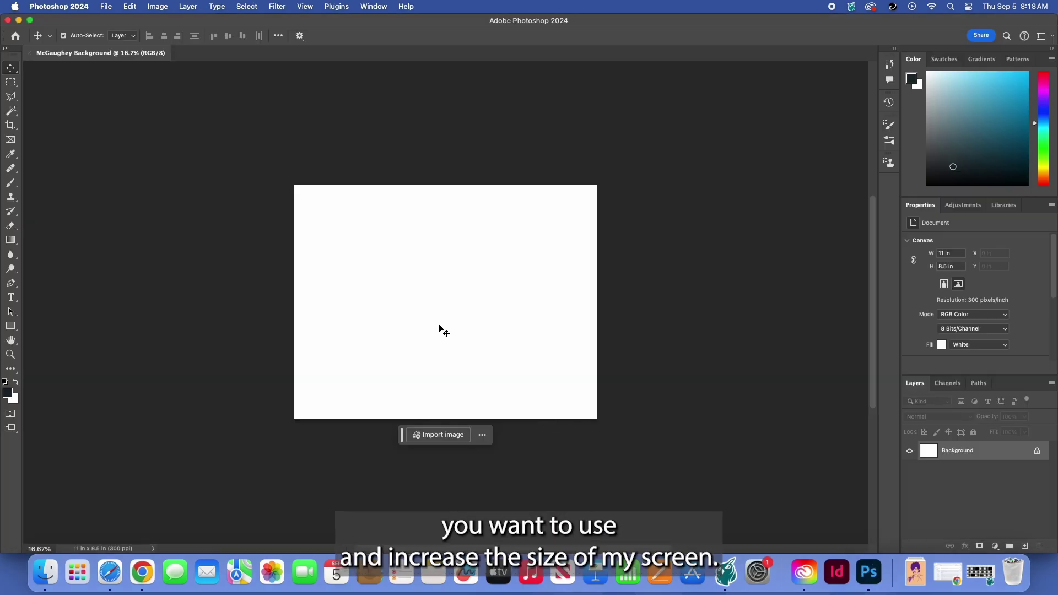
key("super+v")
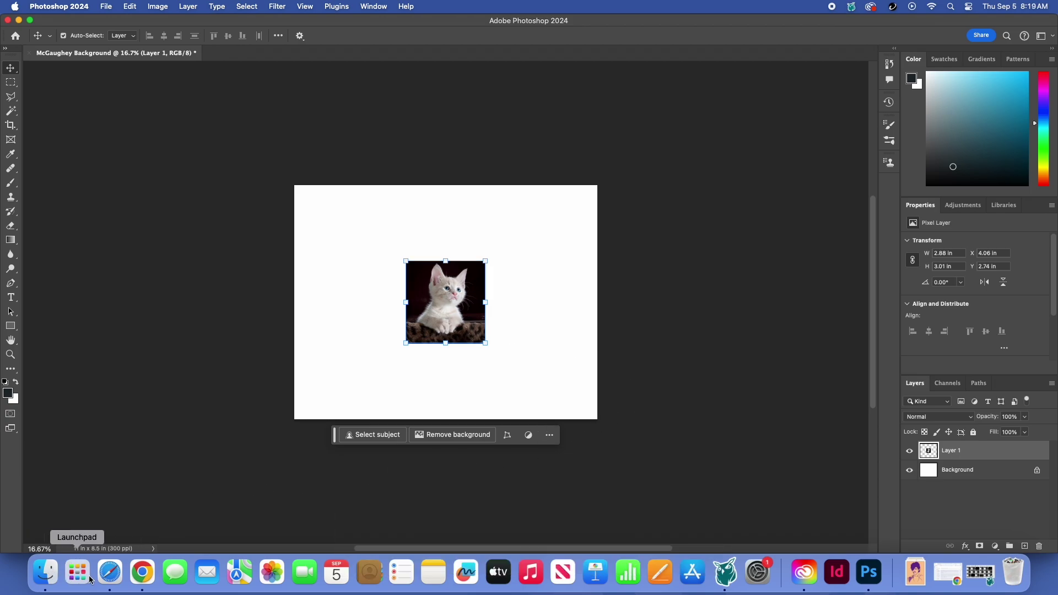
- Copy the cars.jpeg photo and paste it into Photoshop as a new layer
left_click(112, 576)
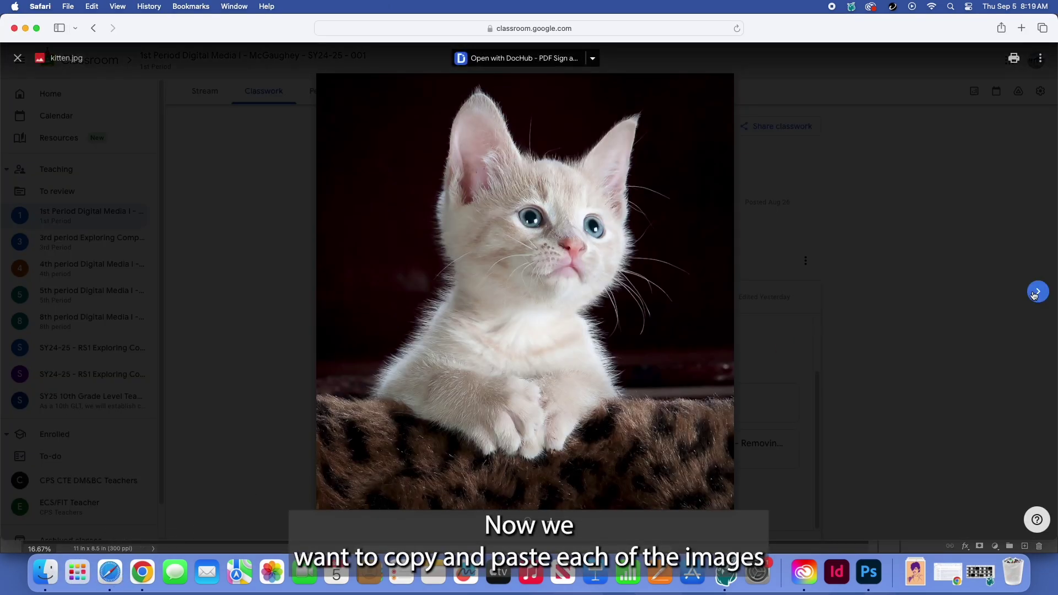
left_click(1035, 295)
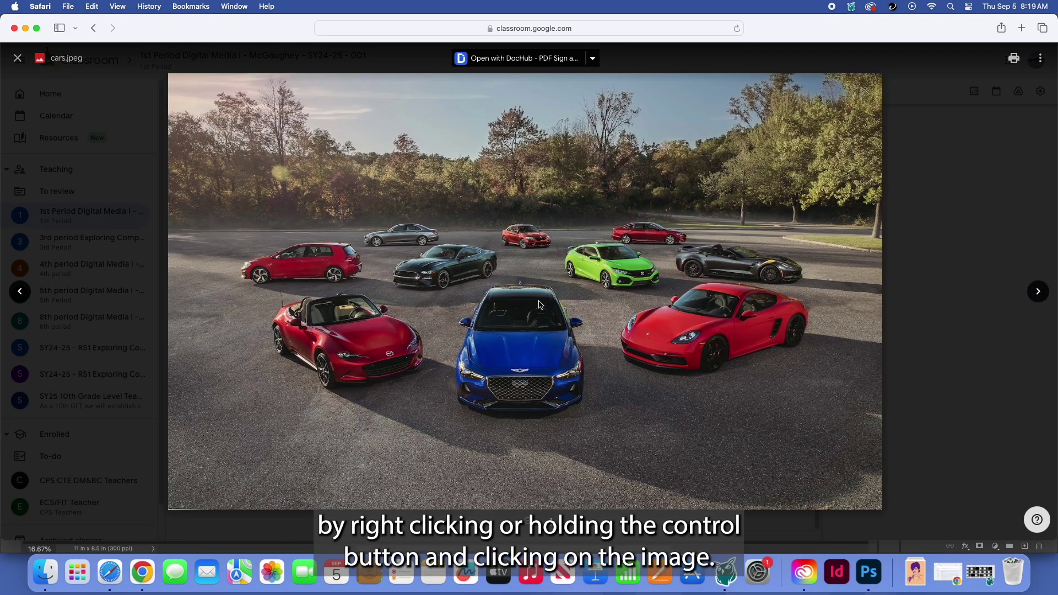
right_click(518, 296)
left_click(540, 398)
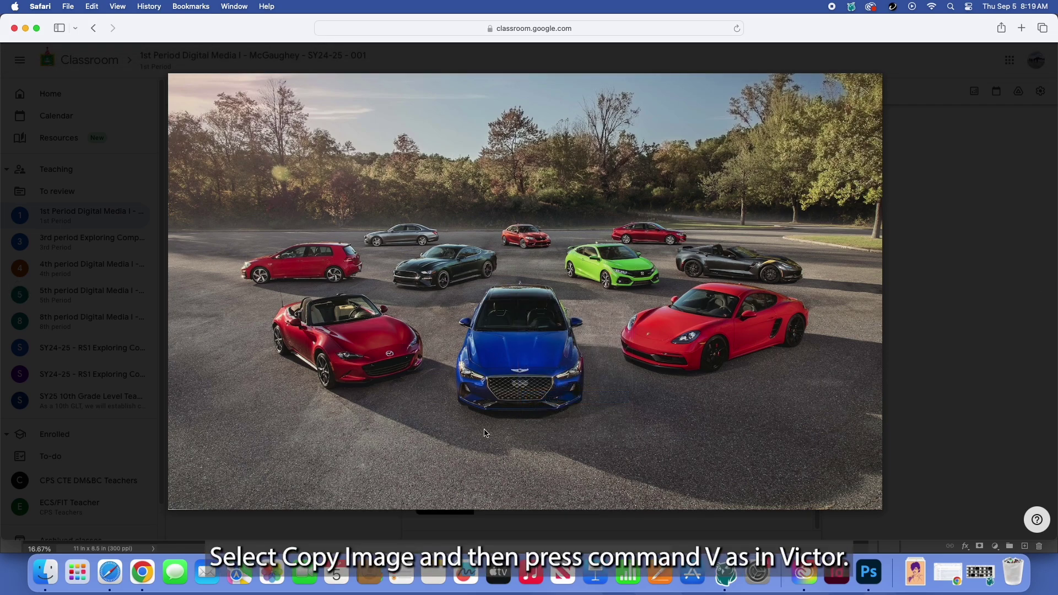
left_click(869, 574)
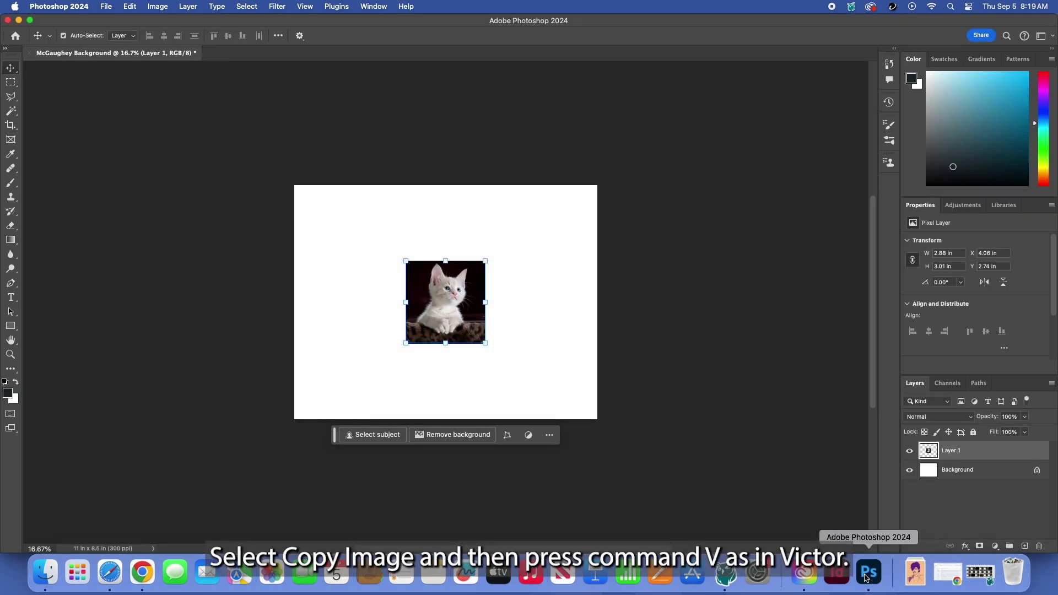
key("super+v")
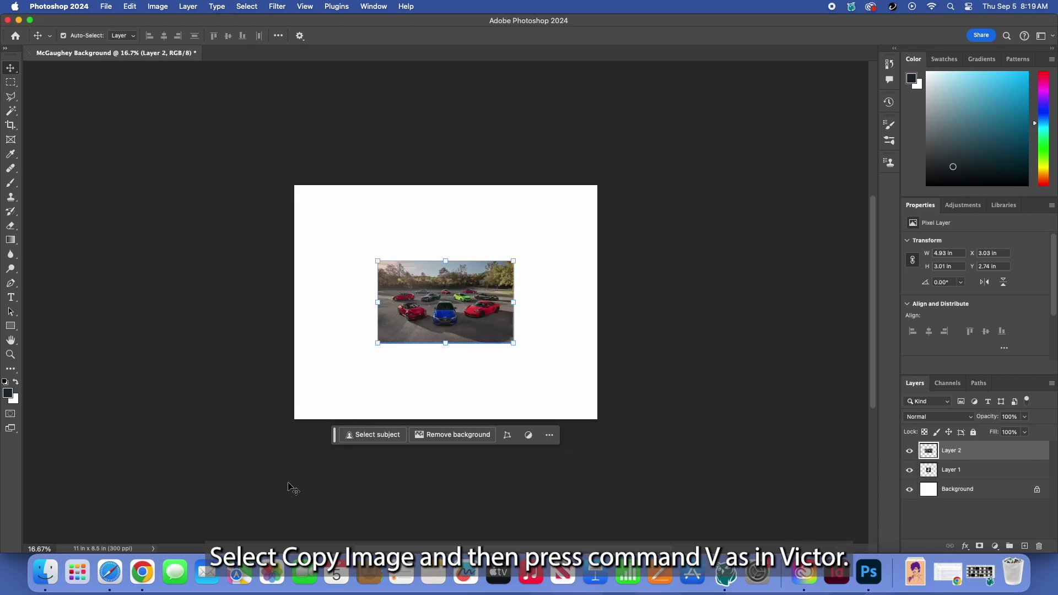
- Copy the apple photo and paste it into Photoshop as a new layer
left_click(110, 573)
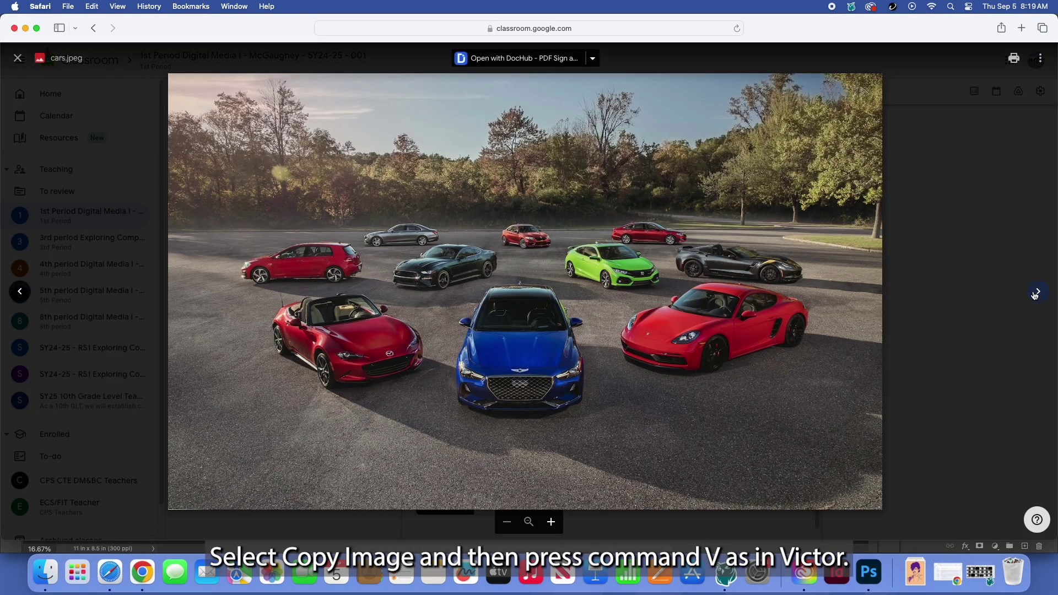
left_click(1038, 292)
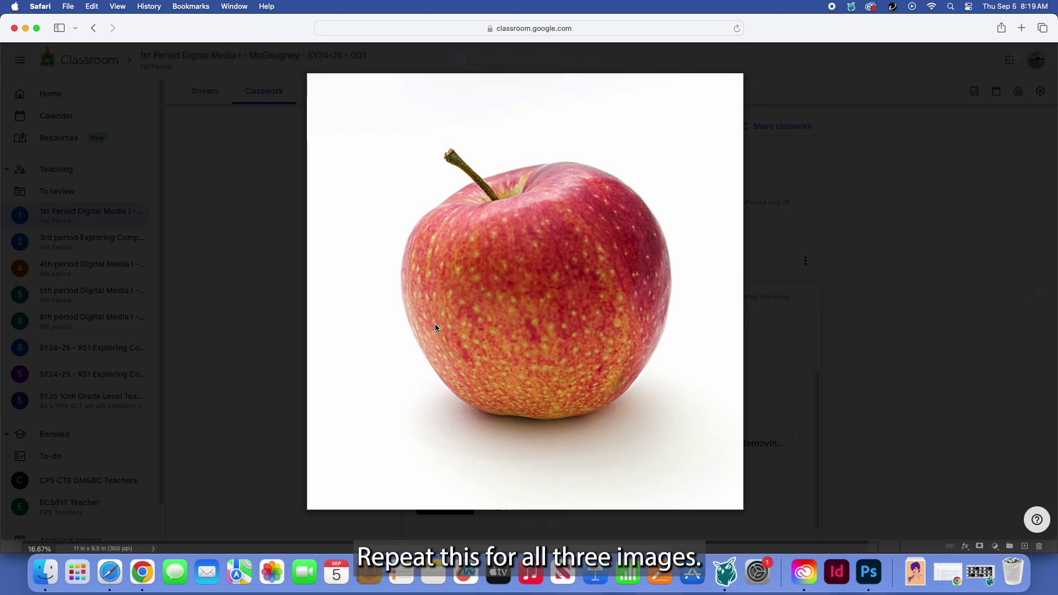
right_click(435, 327)
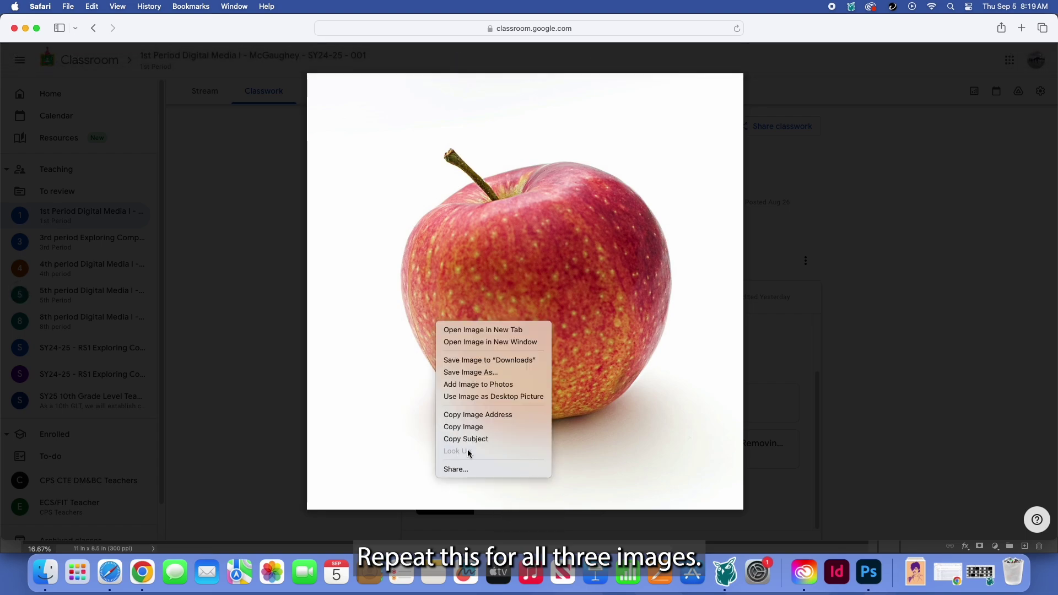
left_click(481, 427)
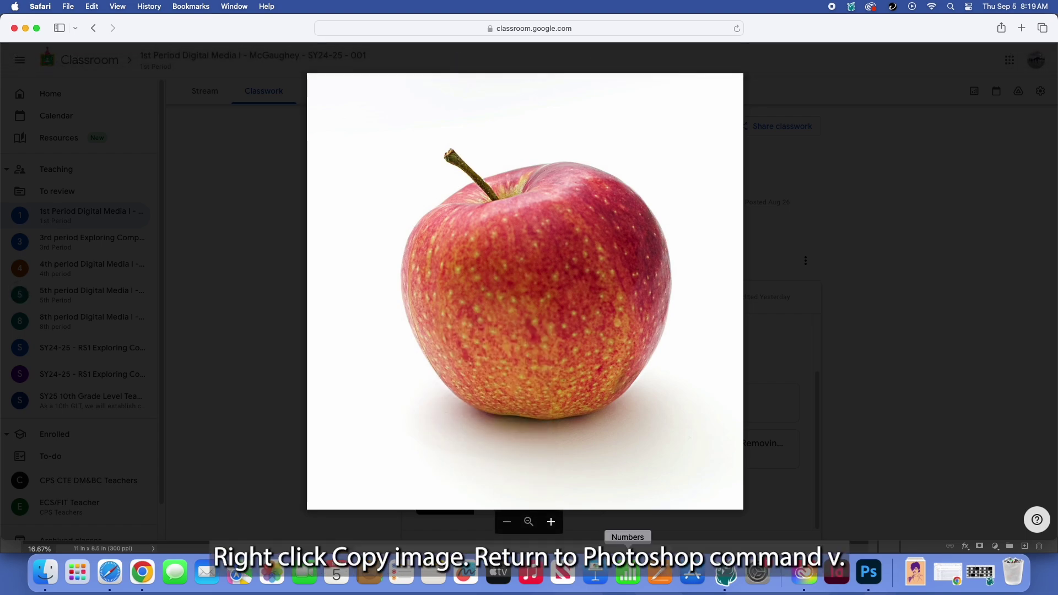
left_click(869, 572)
key("super+v")
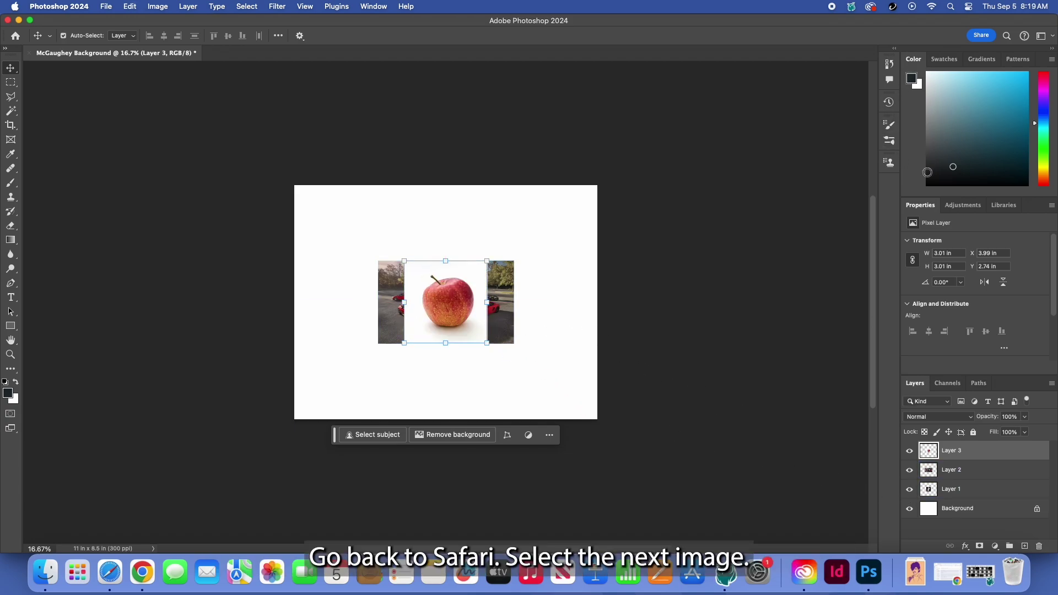
- Expand the side panels and hide the white Background layer
left_click(888, 67)
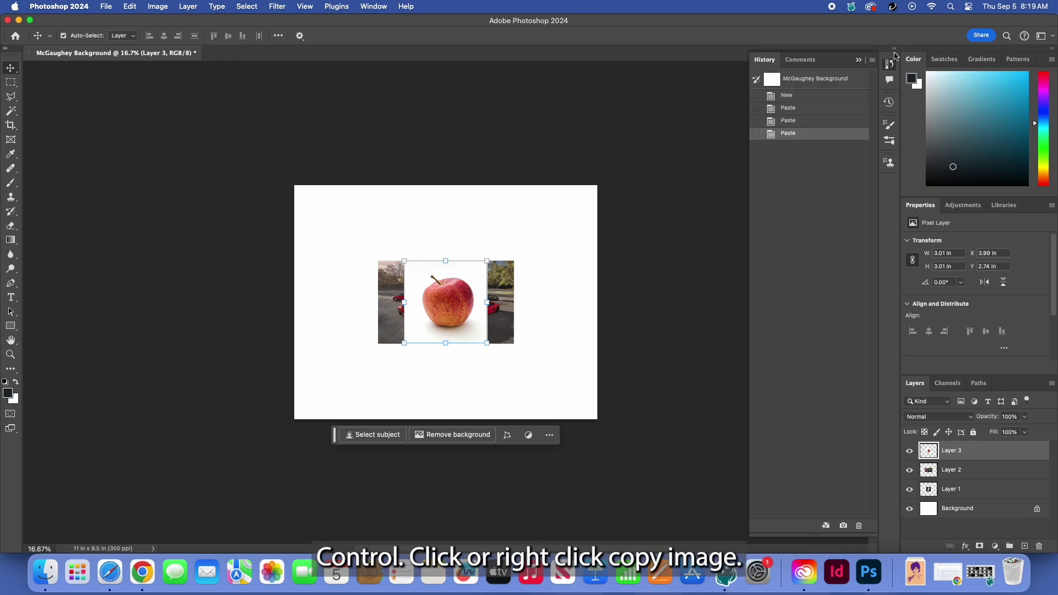
left_click(896, 50)
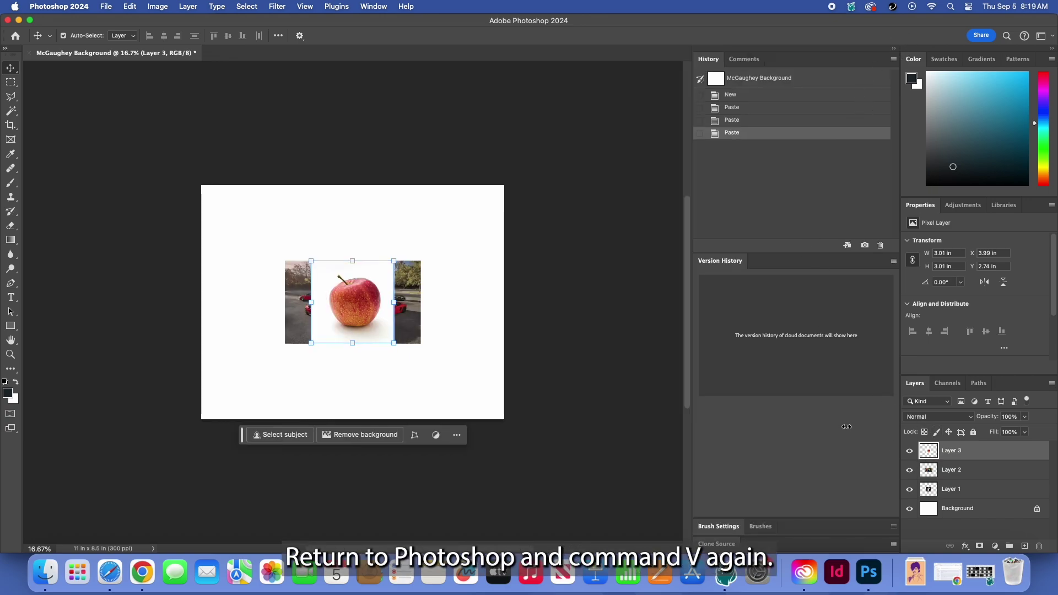
left_click(926, 486)
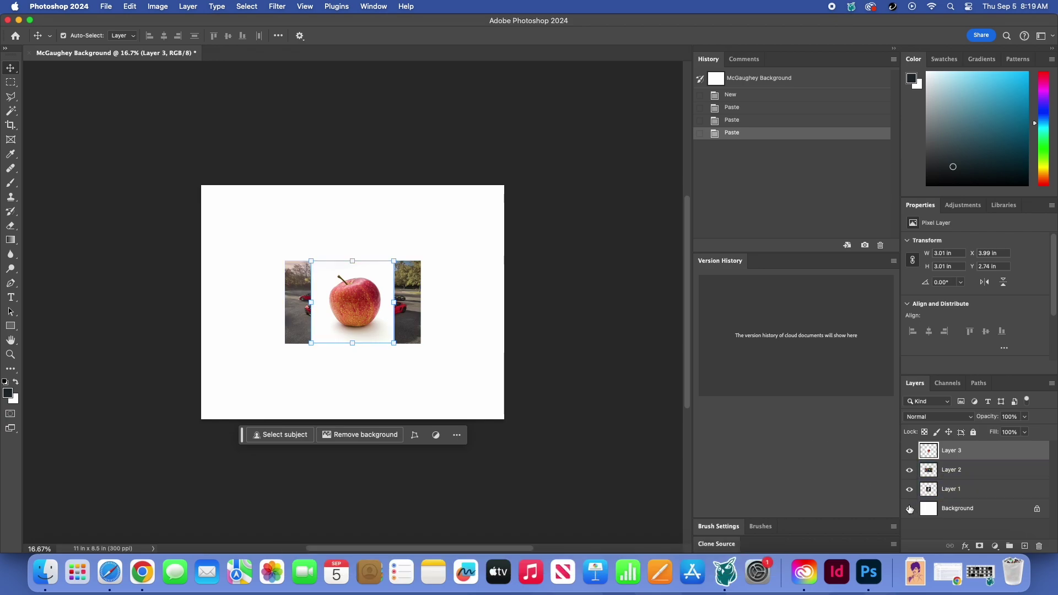
left_click(909, 510)
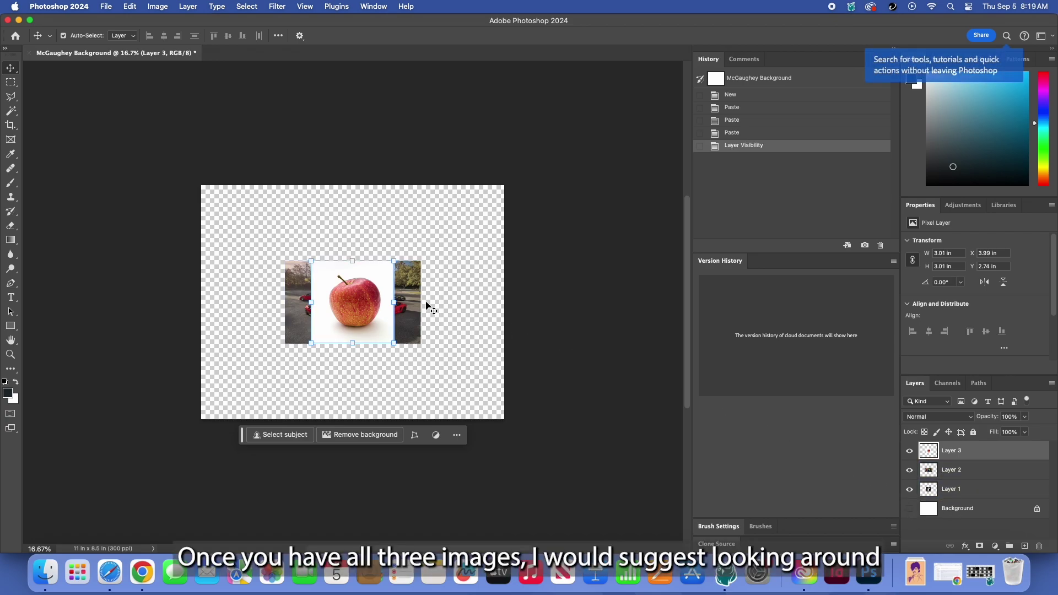
- Remove the apple's backdrop, place it top-left, and move the car photo down-right
mouse_move(364, 320)
left_mouse_down()
mouse_move(305, 279)
mouse_move(363, 319)
left_mouse_up()
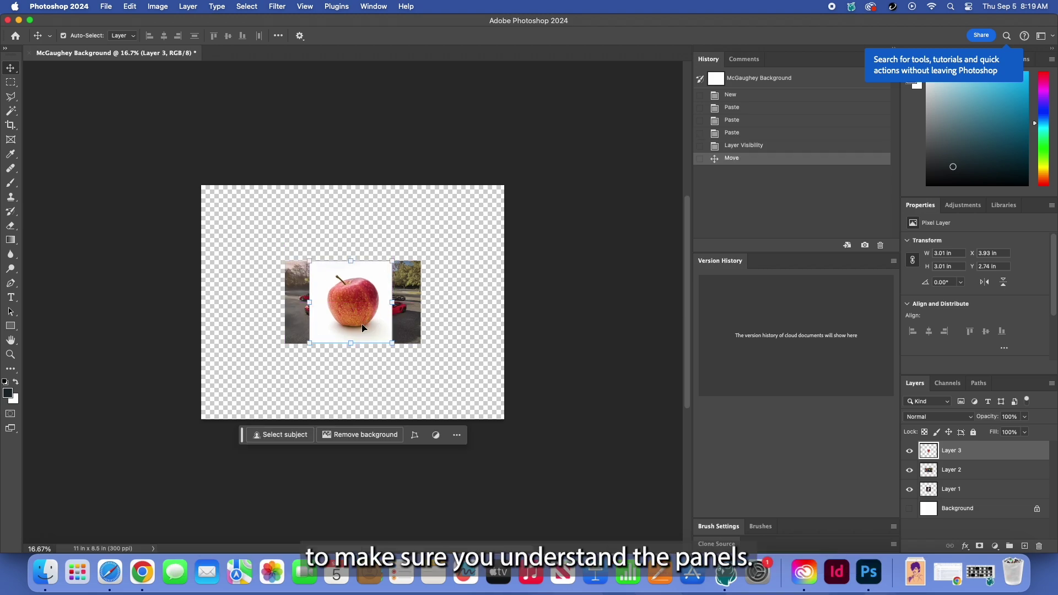
left_click(354, 435)
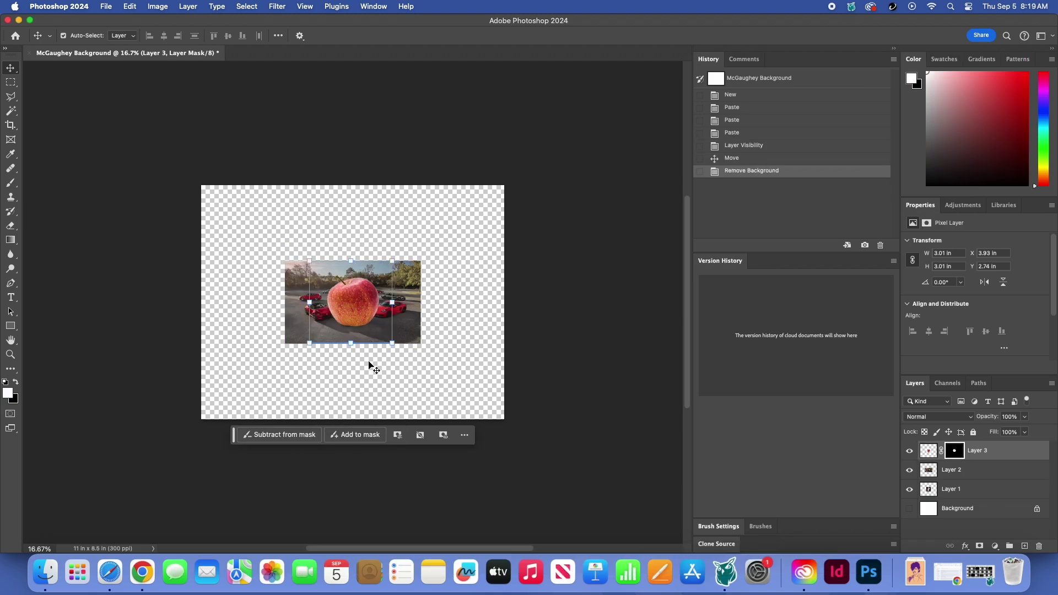
left_click_drag(357, 318, 249, 246)
left_click_drag(357, 313, 415, 347)
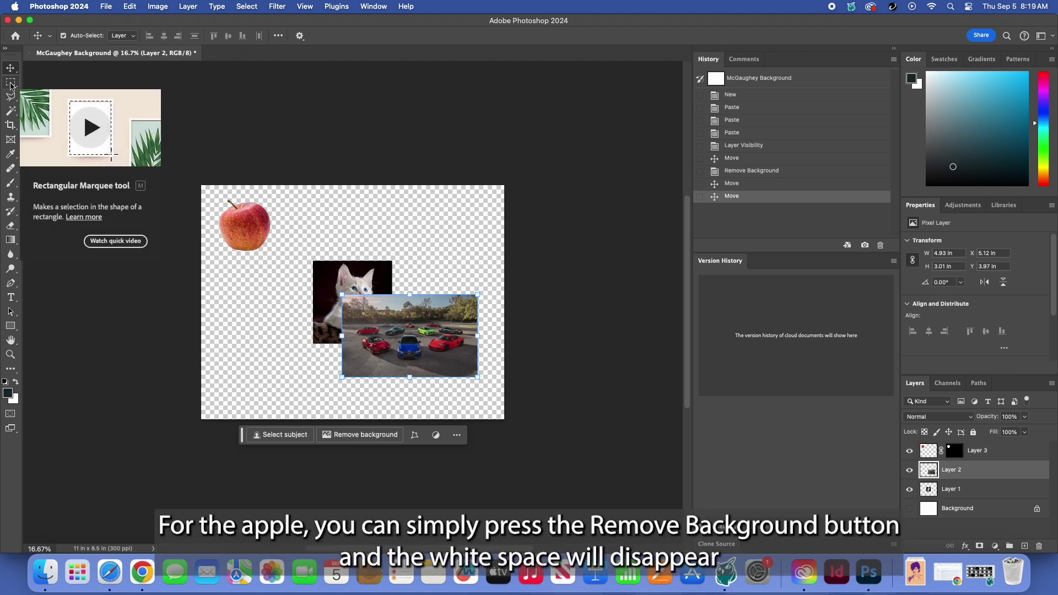
- Select the red convertible with Object Selection, copy it to its own layer, and hide Layer 2
left_click(11, 112)
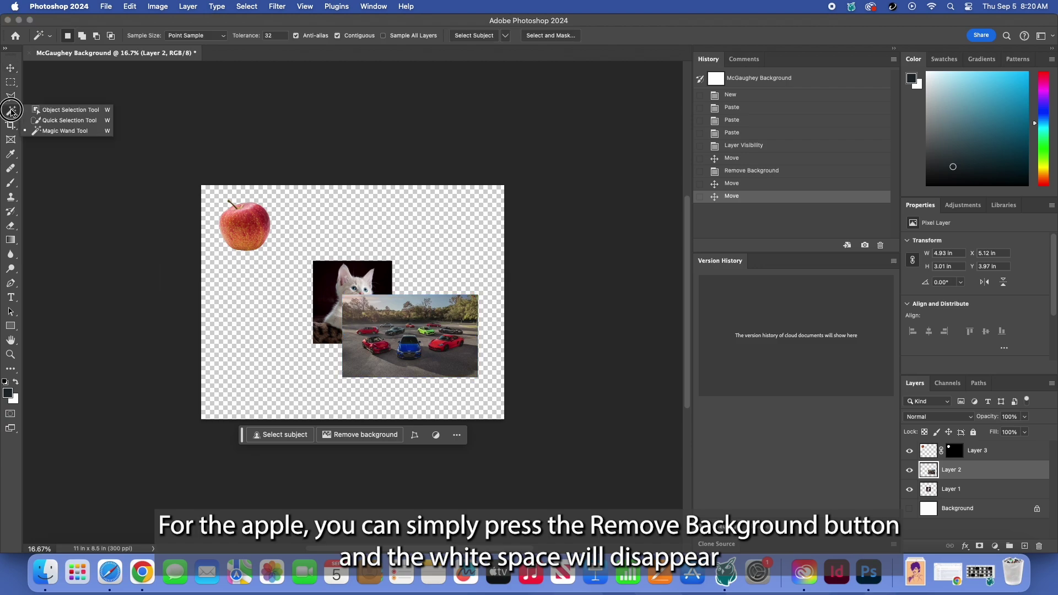
left_click(67, 110)
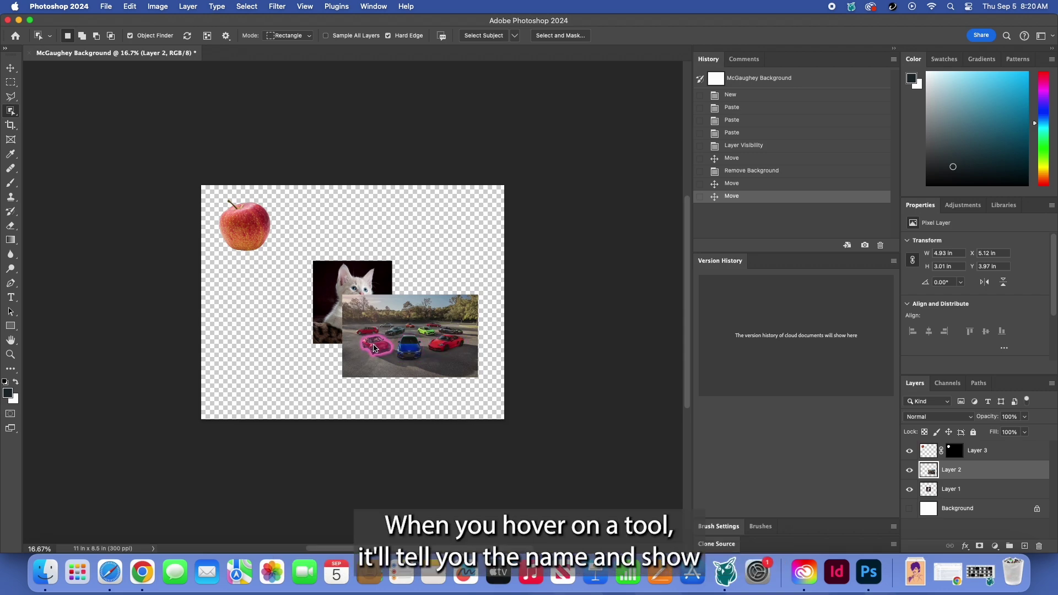
left_click(374, 349)
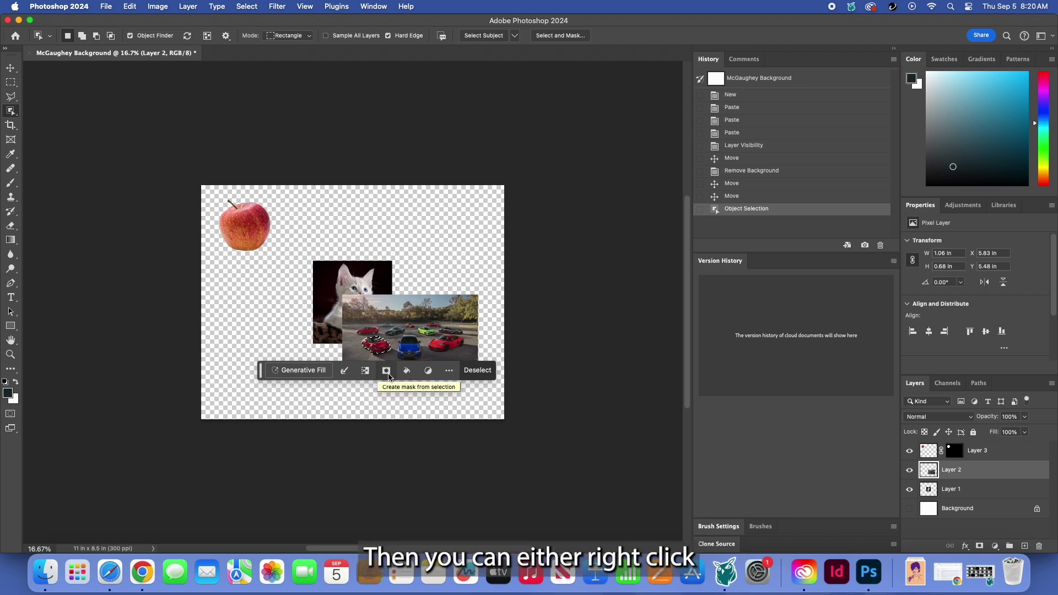
right_click(378, 350)
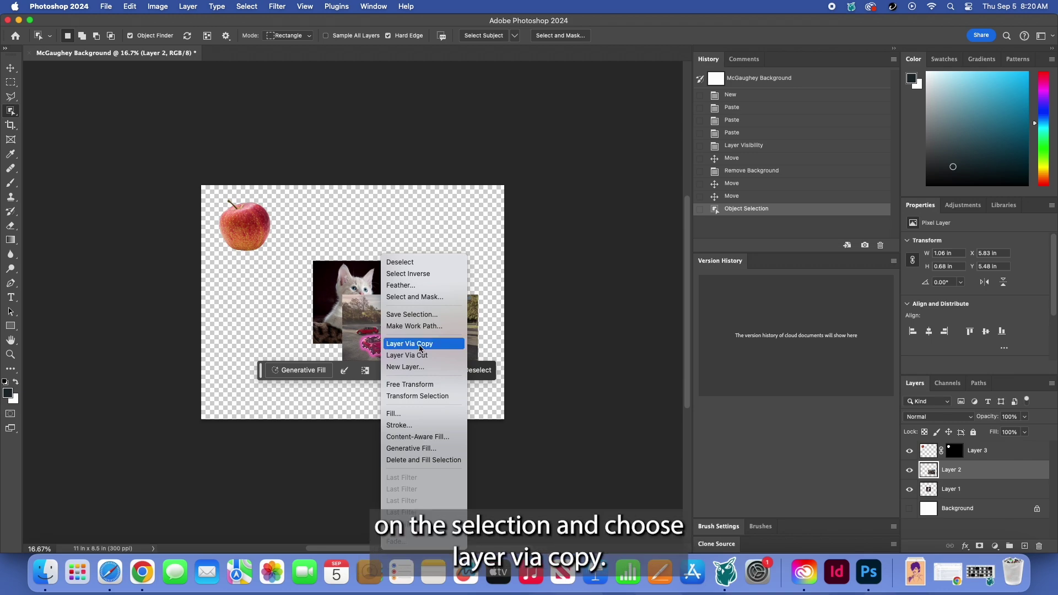
left_click(386, 343)
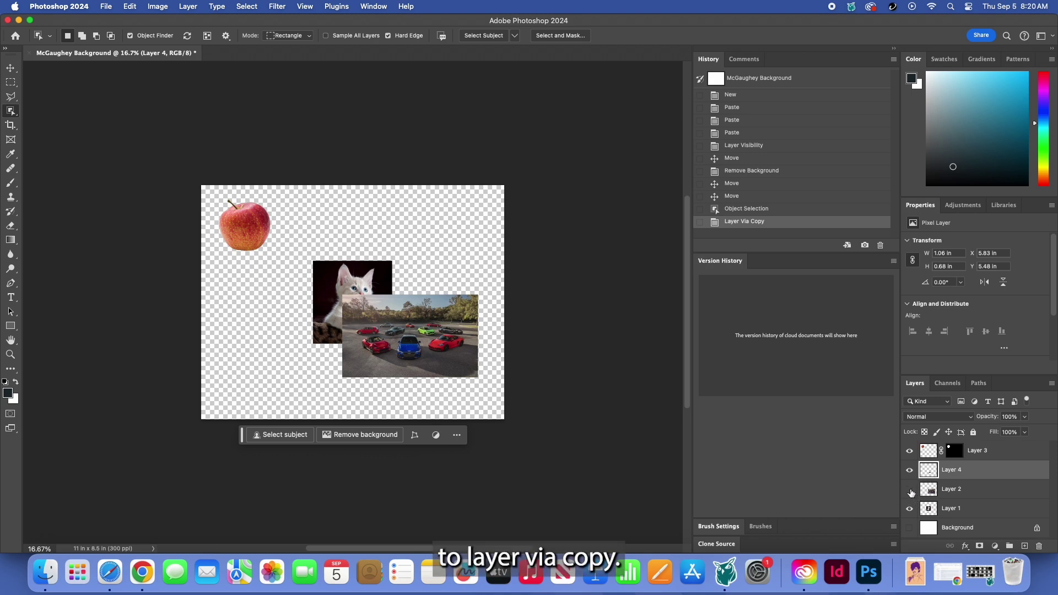
left_click(909, 490)
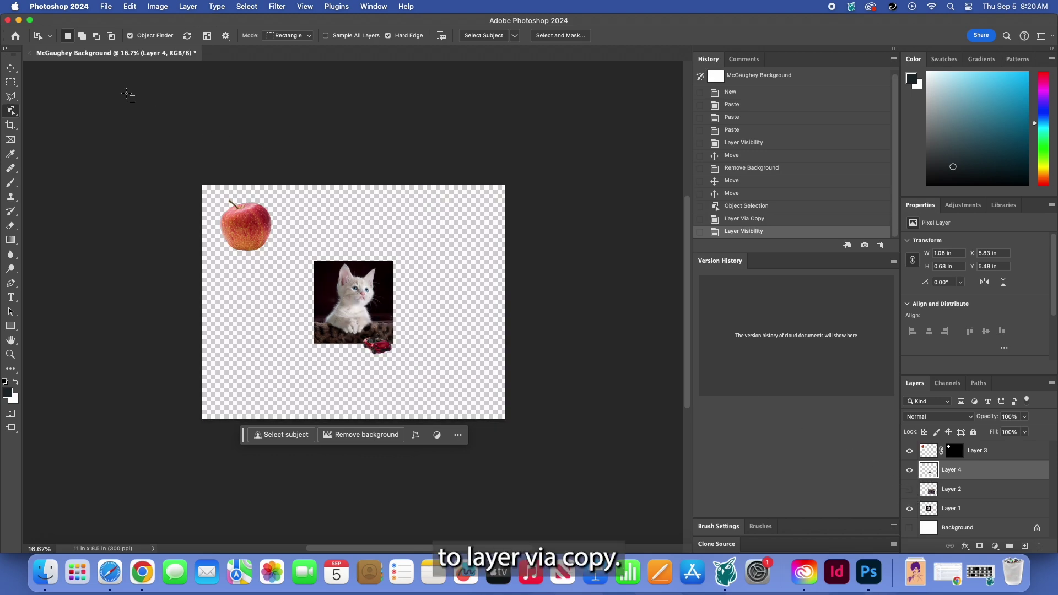
- Enlarge the red car to about 421% and shift the kitten photo left
scroll(125, 95, "right", 5)
left_click(11, 69)
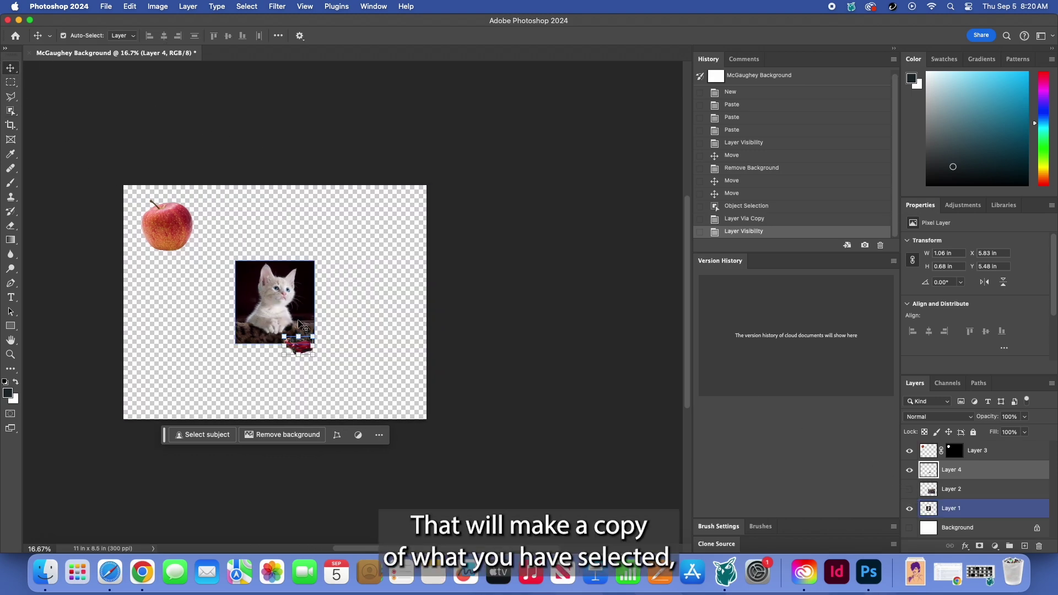
left_click_drag(312, 335, 408, 284)
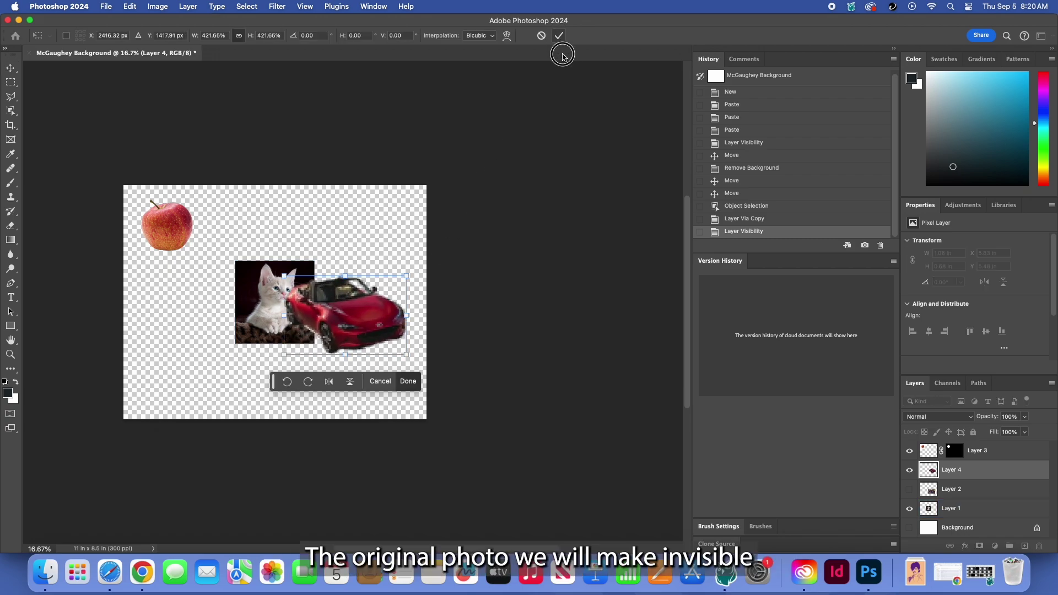
left_click(408, 381)
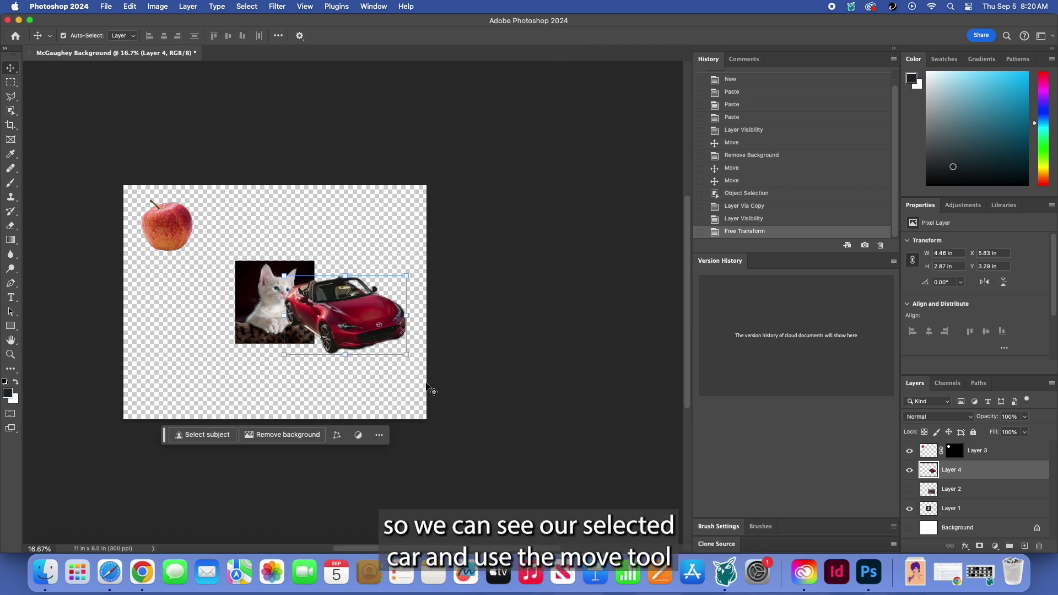
left_click_drag(267, 310, 197, 332)
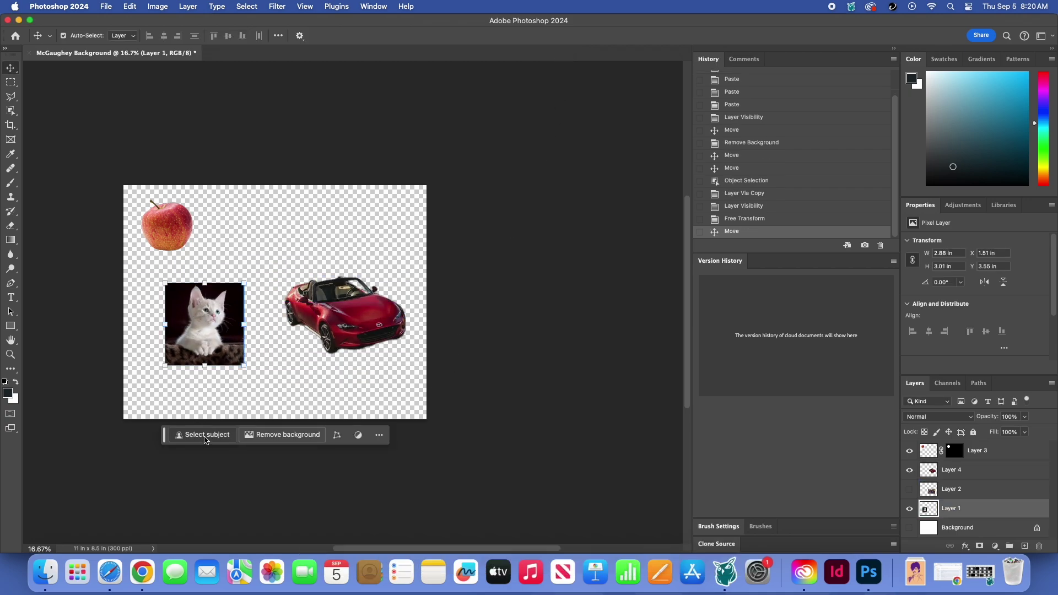
- Select the kitten as subject, refine it in Select and Mask, and output it to a New Layer
left_click(205, 435)
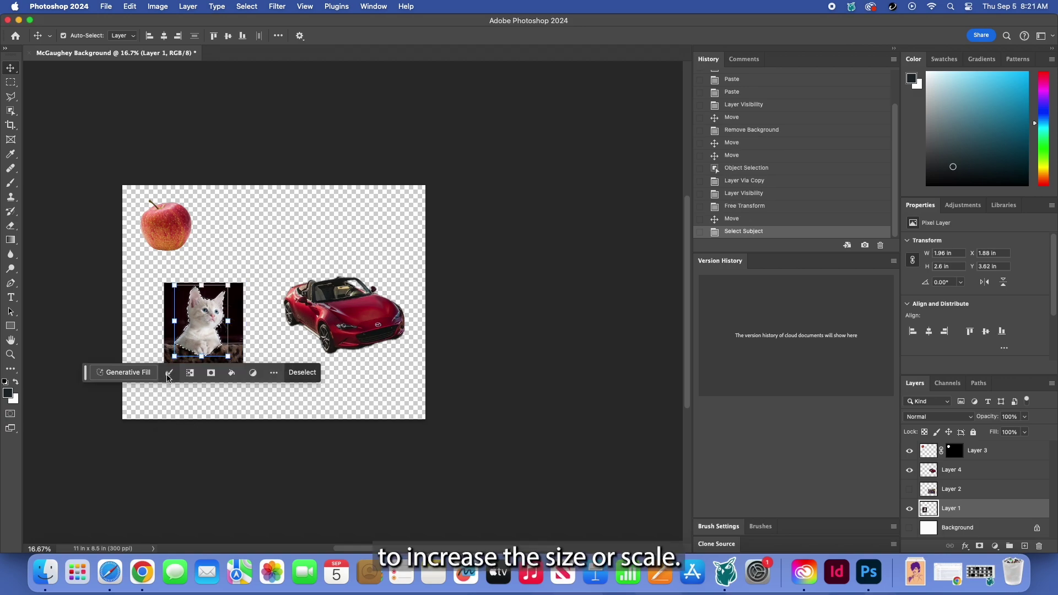
left_click(170, 373)
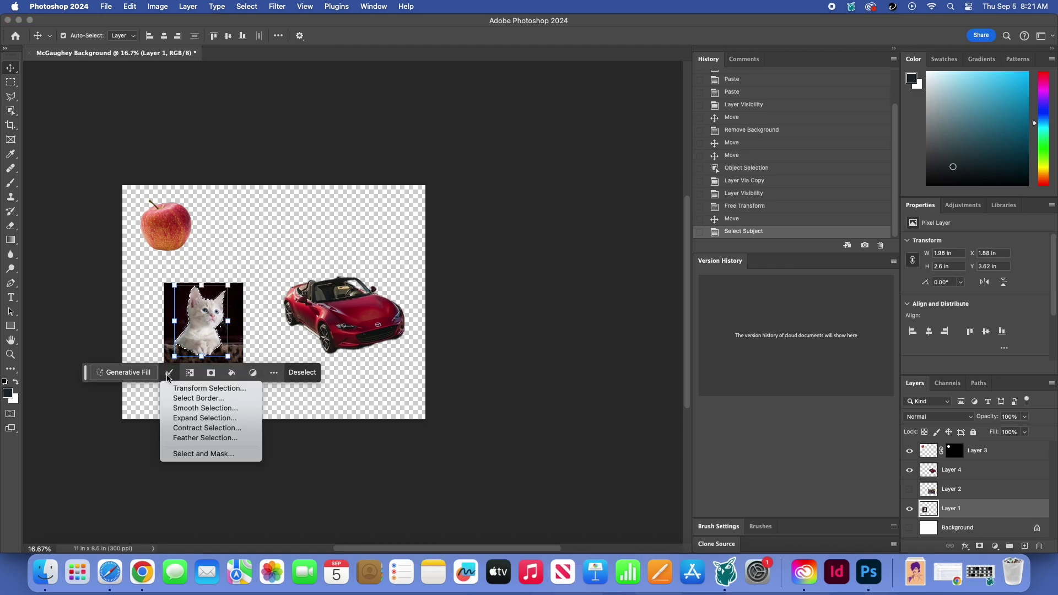
left_click(210, 454)
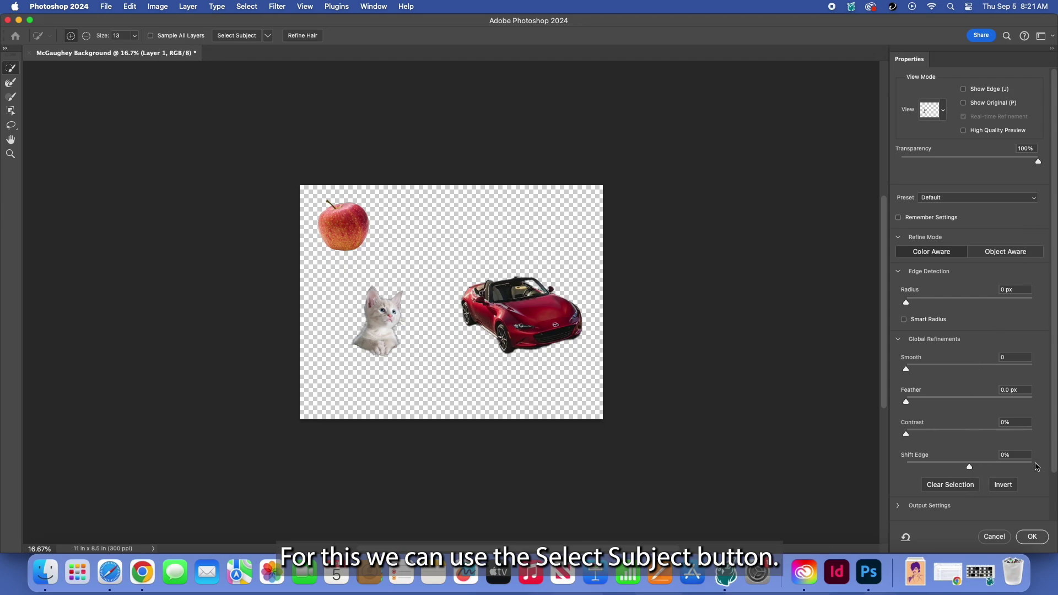
scroll(1050, 449, "down", 3)
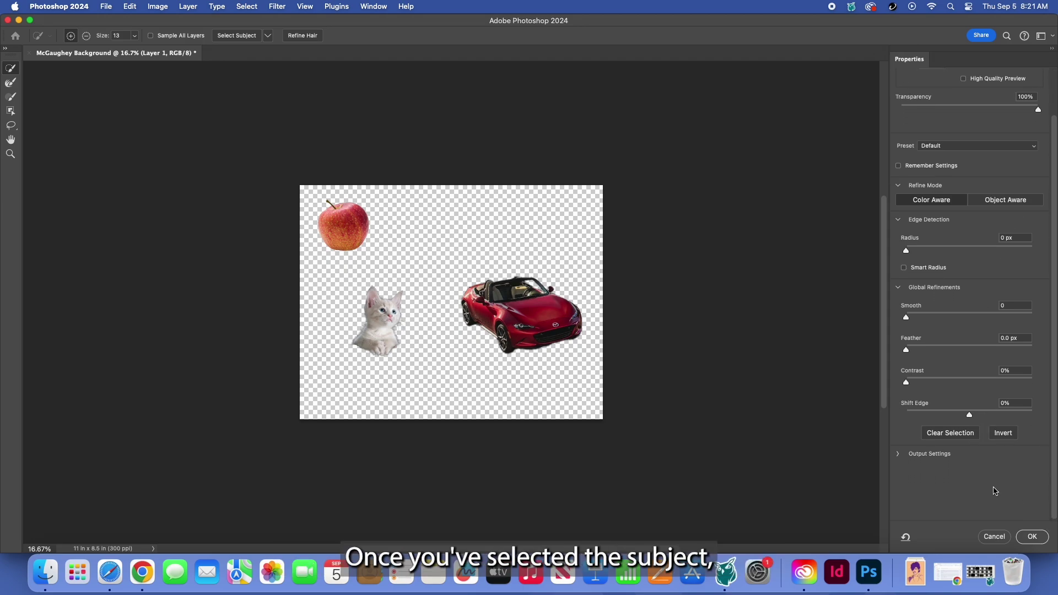
left_click(899, 455)
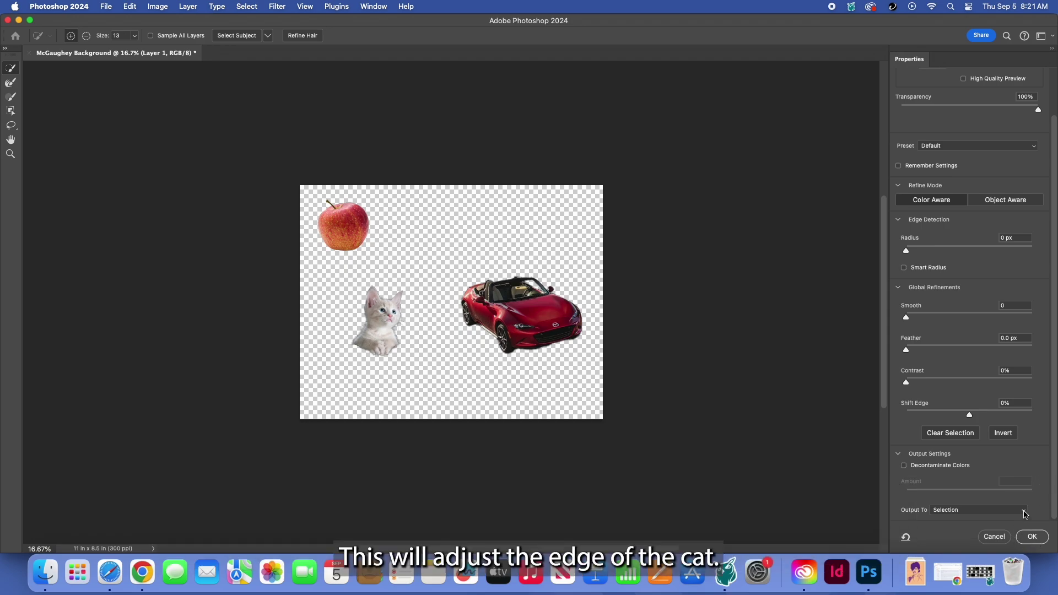
left_click(1024, 515)
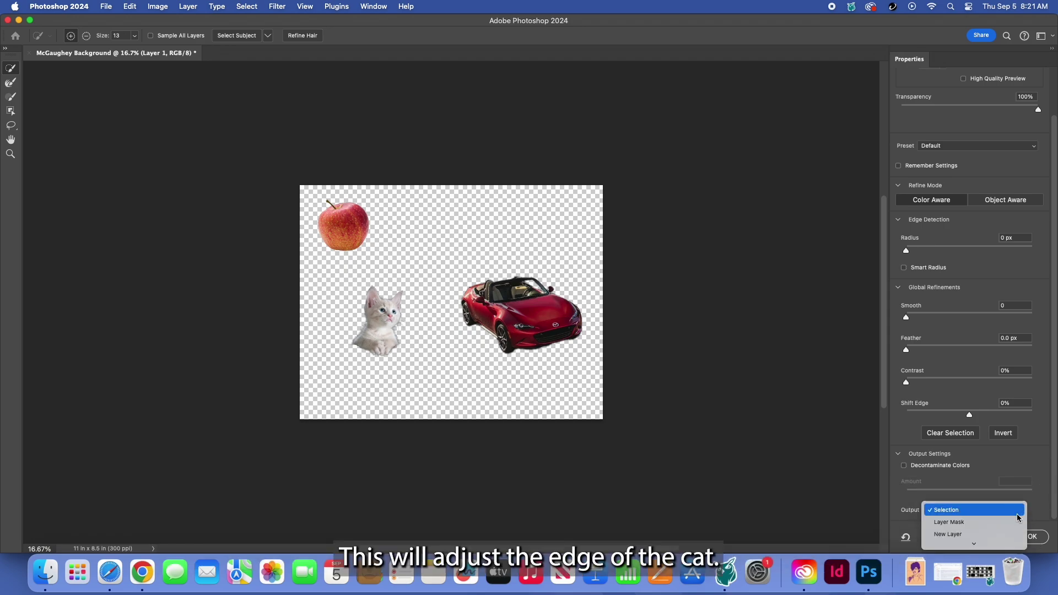
left_click(998, 534)
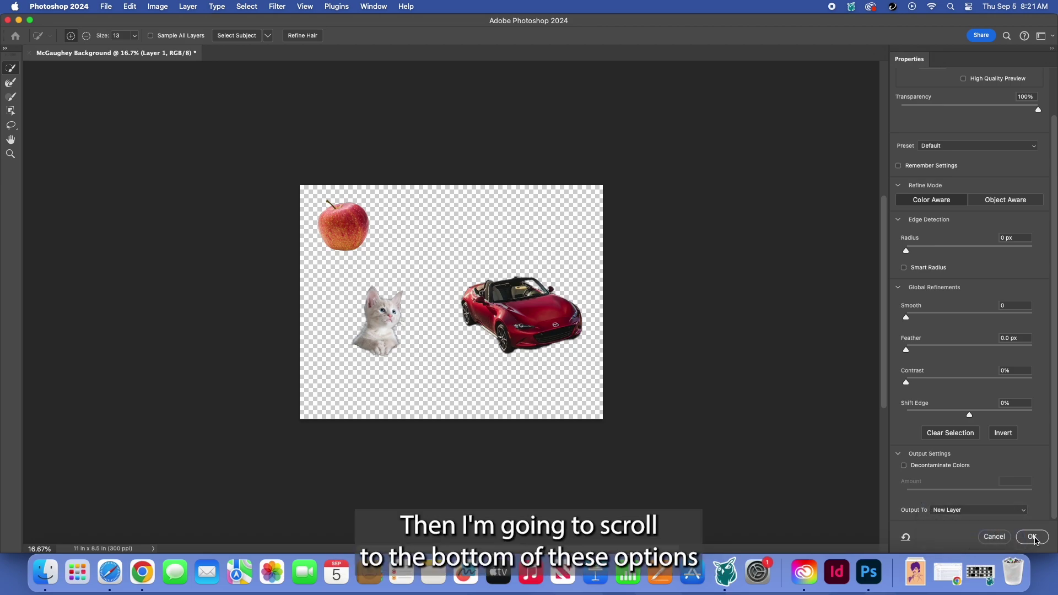
left_click(1033, 538)
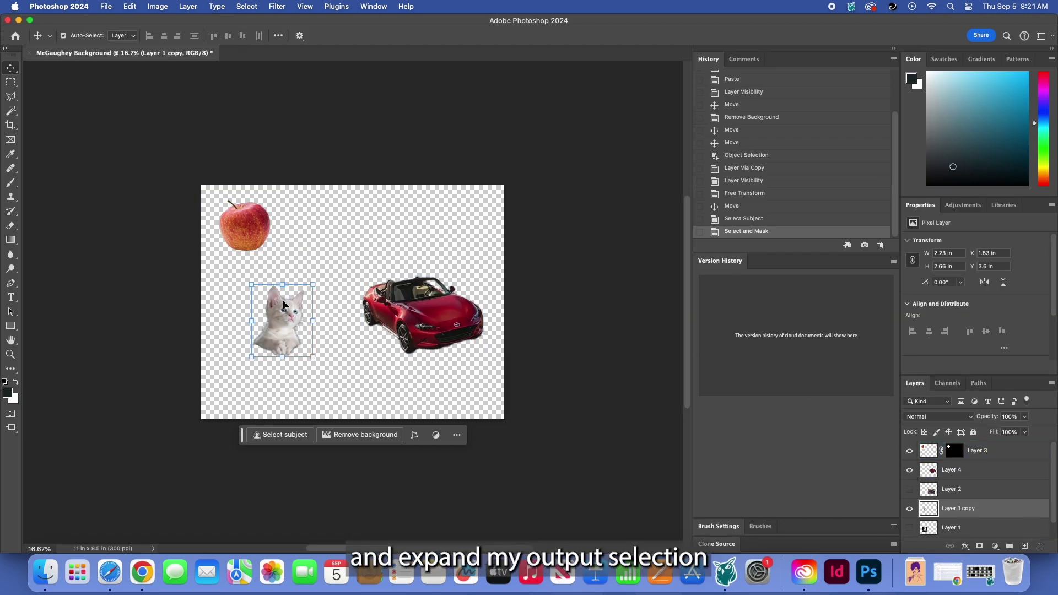
- Drag the kitten into the red car and reorder layers so the kitten stacks in front of the car
left_click_drag(287, 307, 403, 271)
left_click_drag(231, 218, 401, 306)
left_click(929, 452)
left_click_drag(929, 452, 934, 521)
left_click(929, 451)
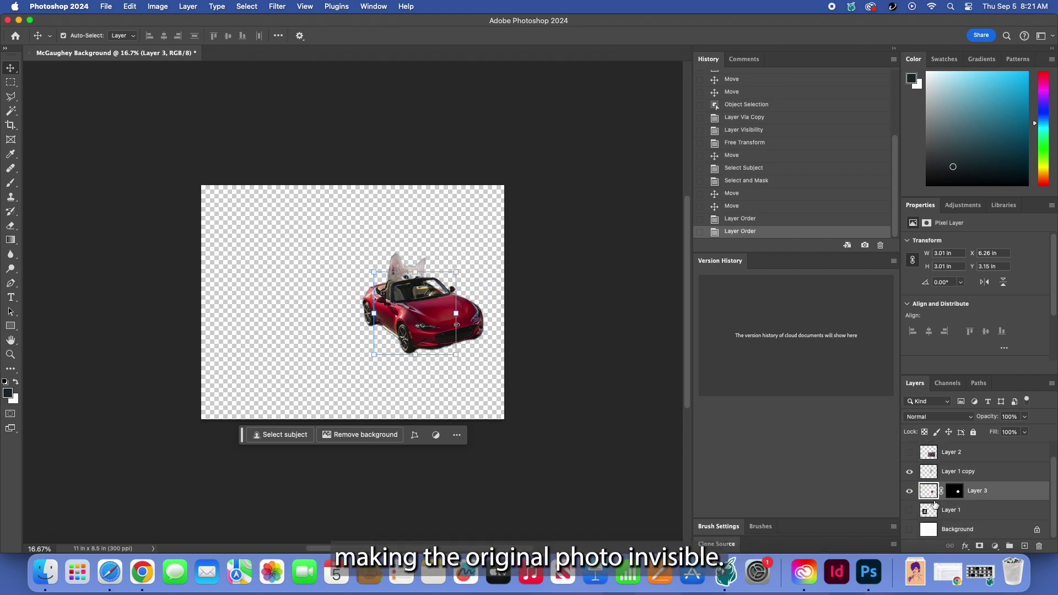
scroll(956, 479, "down", 1)
mouse_move(933, 490)
left_mouse_down()
mouse_move(929, 454)
mouse_move(933, 496)
left_mouse_up()
left_click(931, 473)
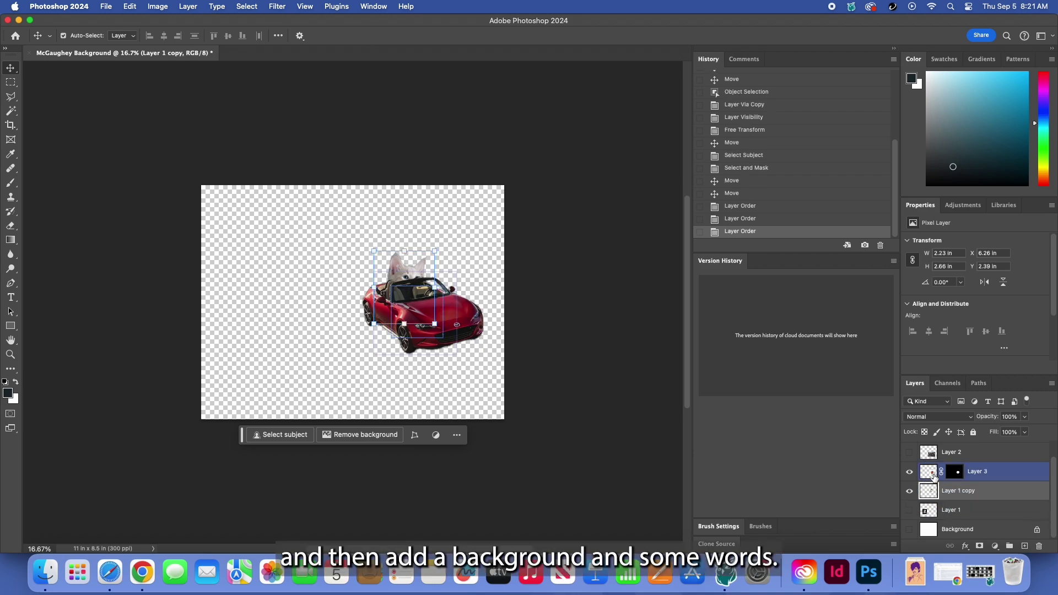
left_click(933, 473)
scroll(932, 473, "up", 1)
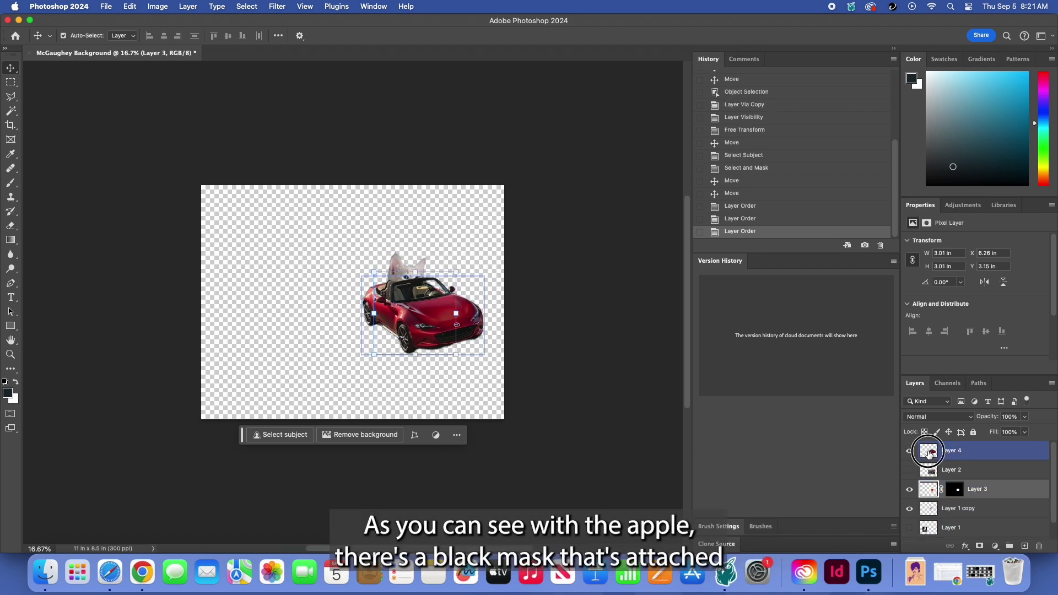
left_click_drag(930, 457, 962, 485)
- Move the apple to the car's left and duplicate it into extra copies
left_click_drag(417, 302, 307, 284)
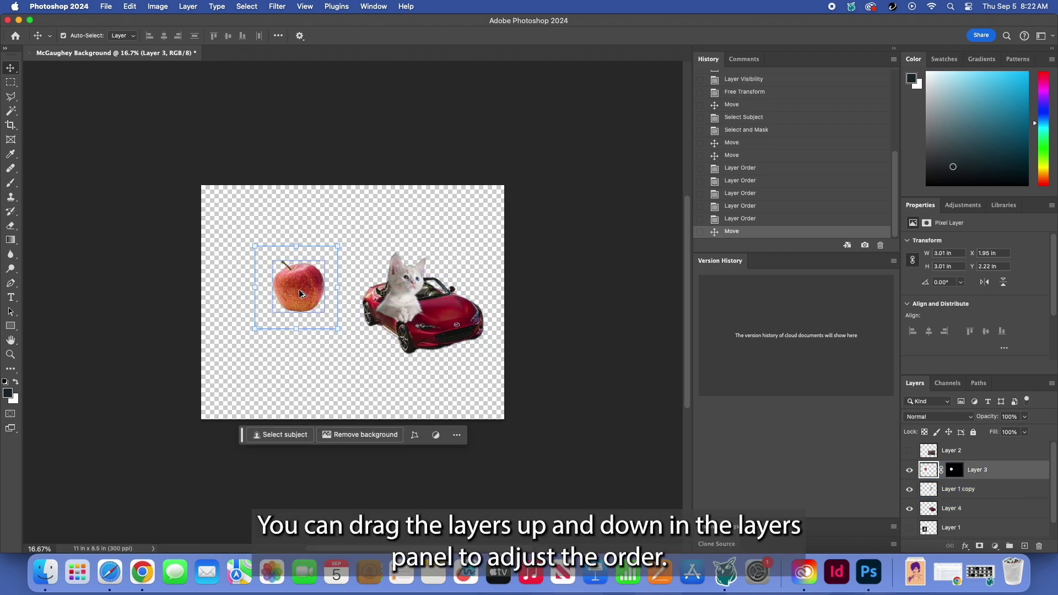
left_click_drag(298, 289, 265, 236)
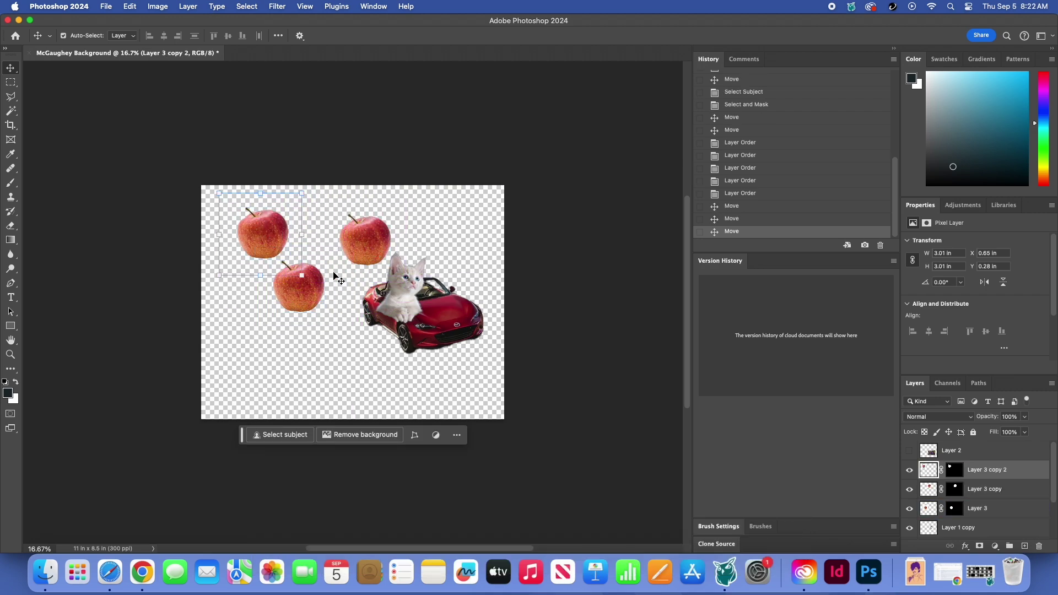
key("super+j")
key("super+j")
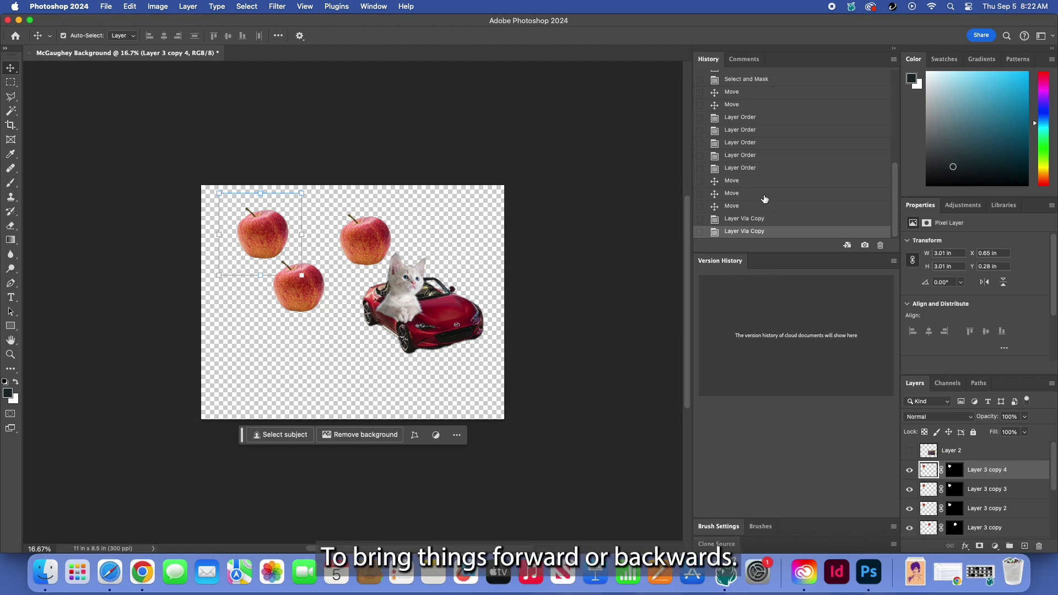
- Step back before the extra apple copies and apply the apple's layer mask
left_click(737, 182)
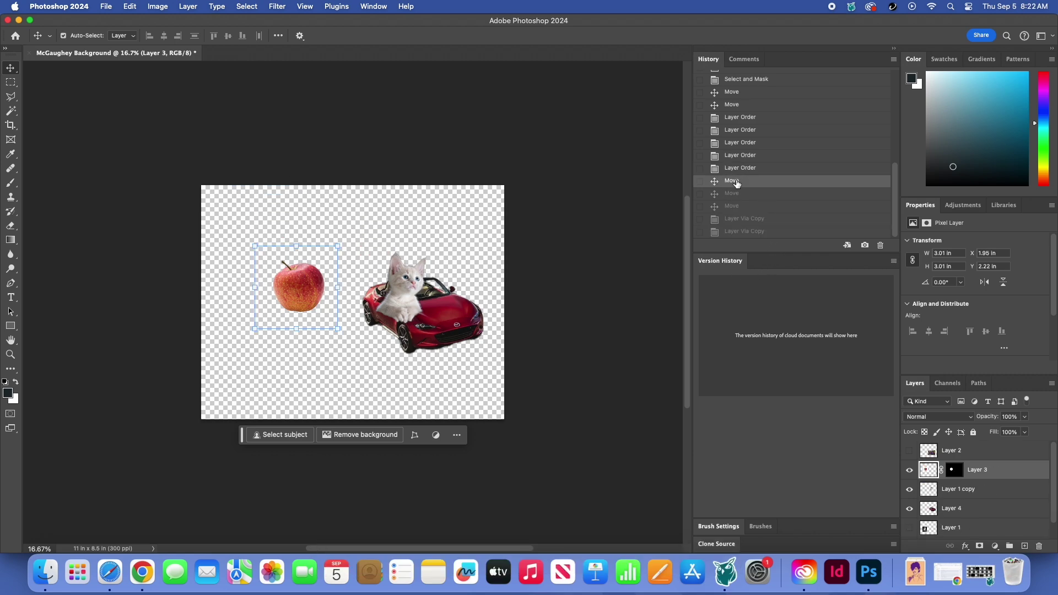
left_click(956, 473)
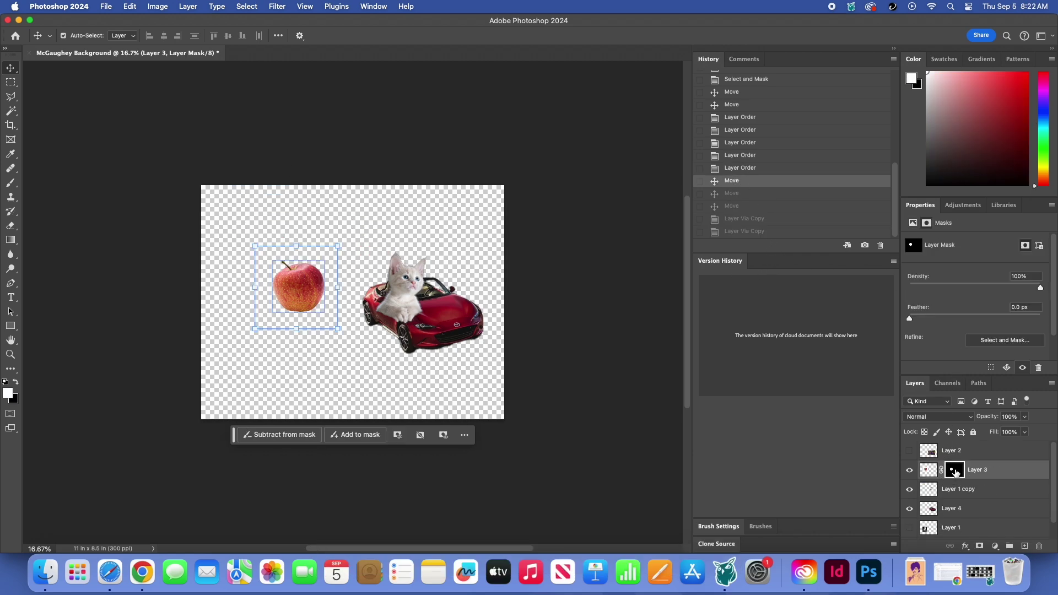
left_click(956, 472)
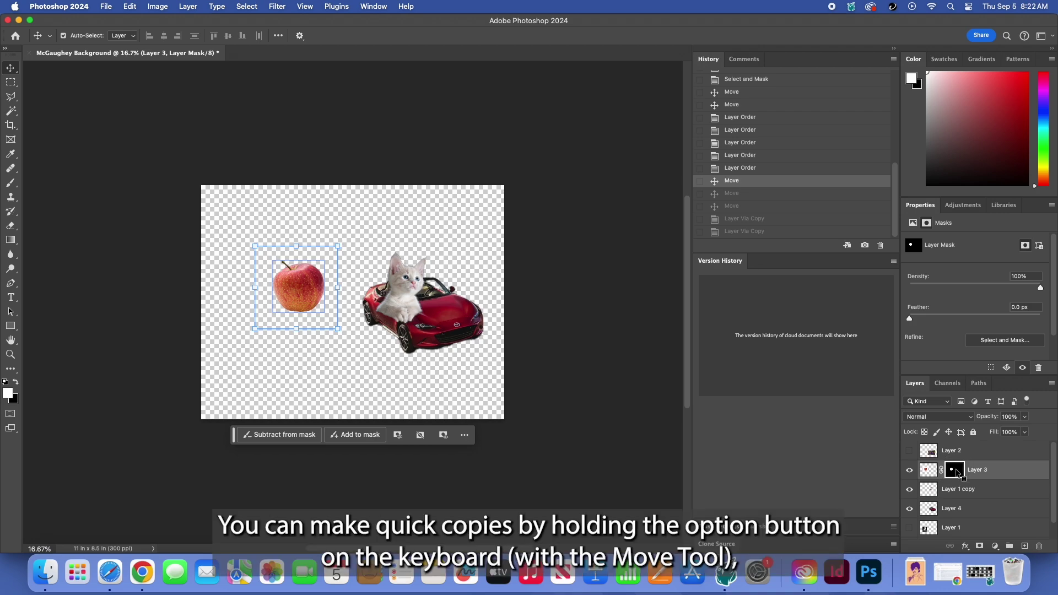
right_click(957, 473)
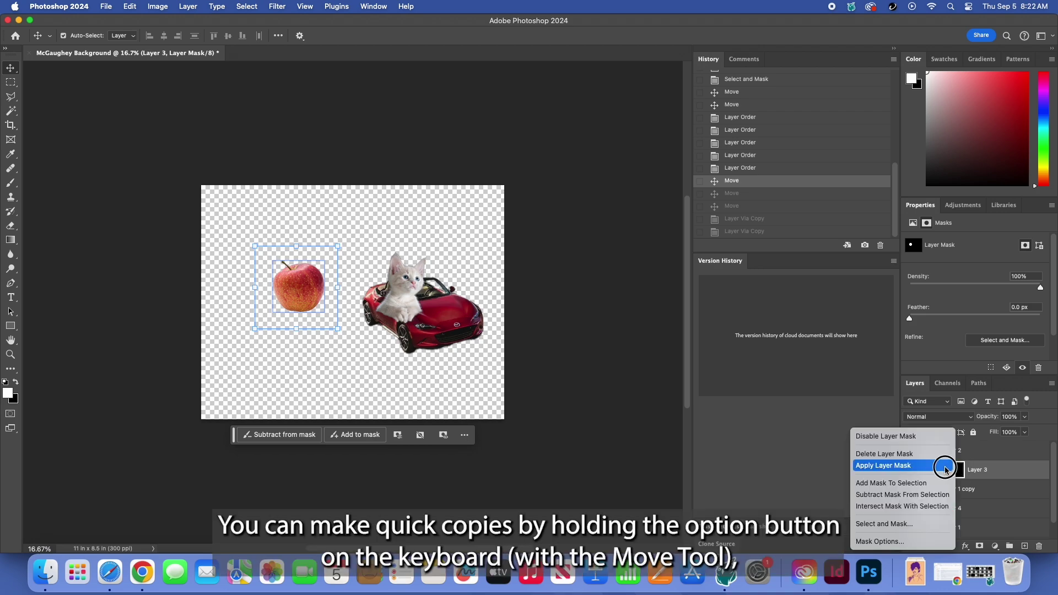
left_click(946, 469)
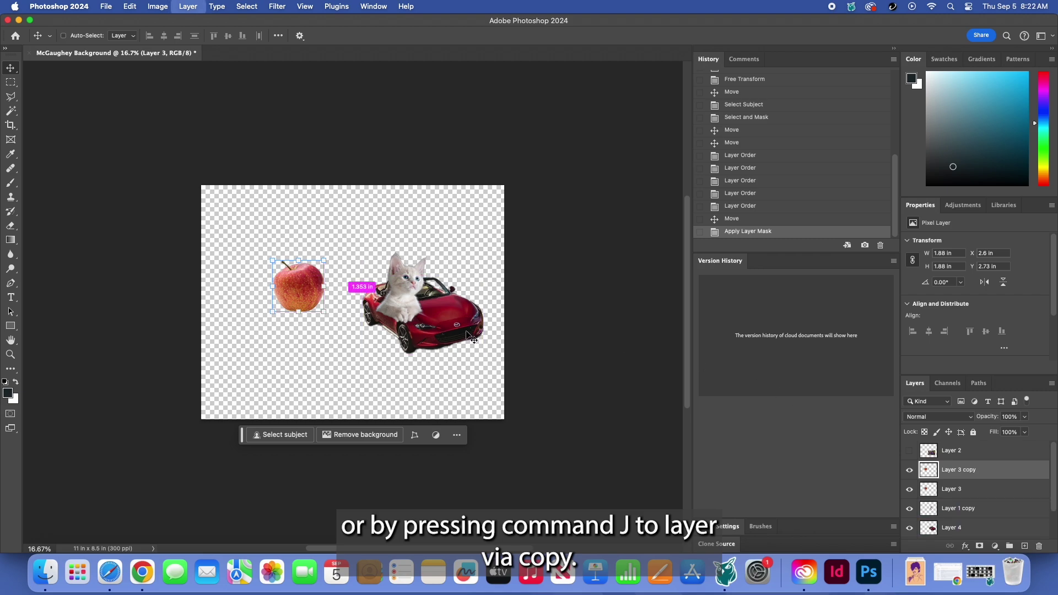
- Duplicate the apple layer and spread the copies around the kitten's car
key("super+j")
key("super+j")
key("super+j")
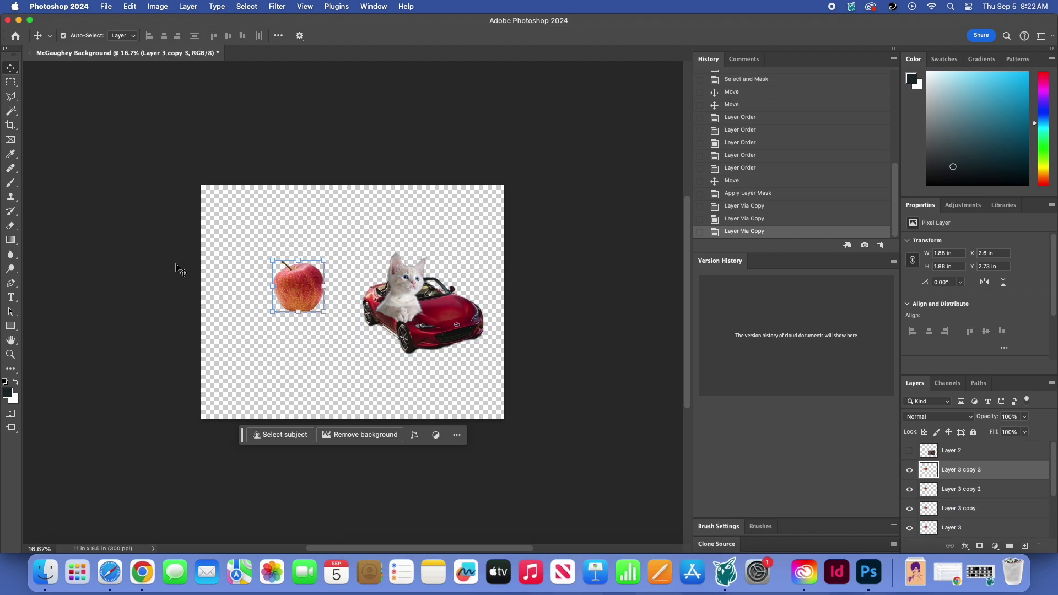
left_click_drag(304, 289, 359, 255)
left_click_drag(298, 284, 449, 246)
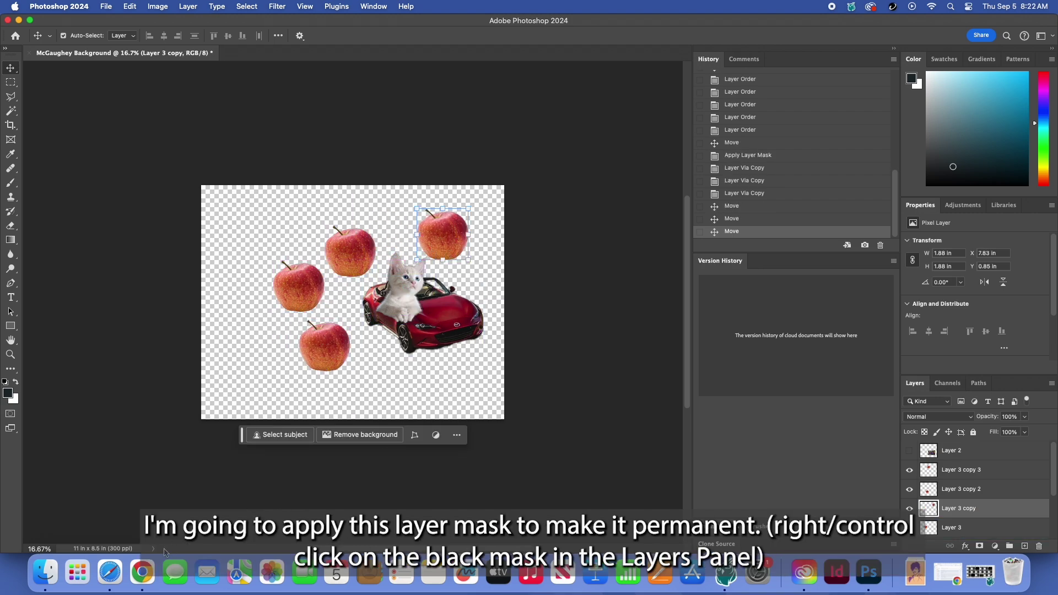
- In a new Safari tab, search Google Images for 'wendell phillips high school'
left_click(110, 573)
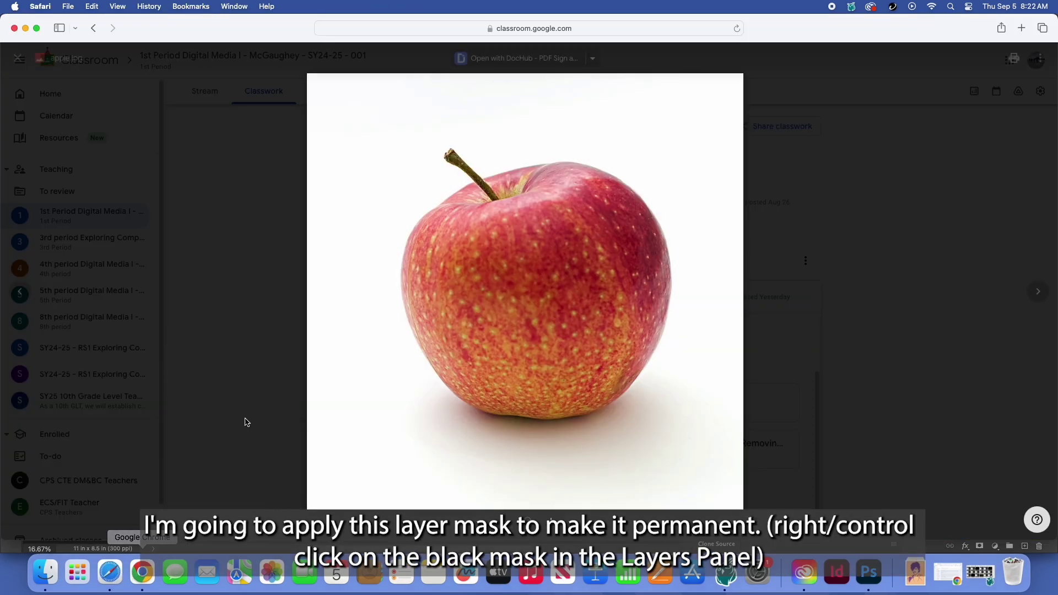
left_click(1022, 28)
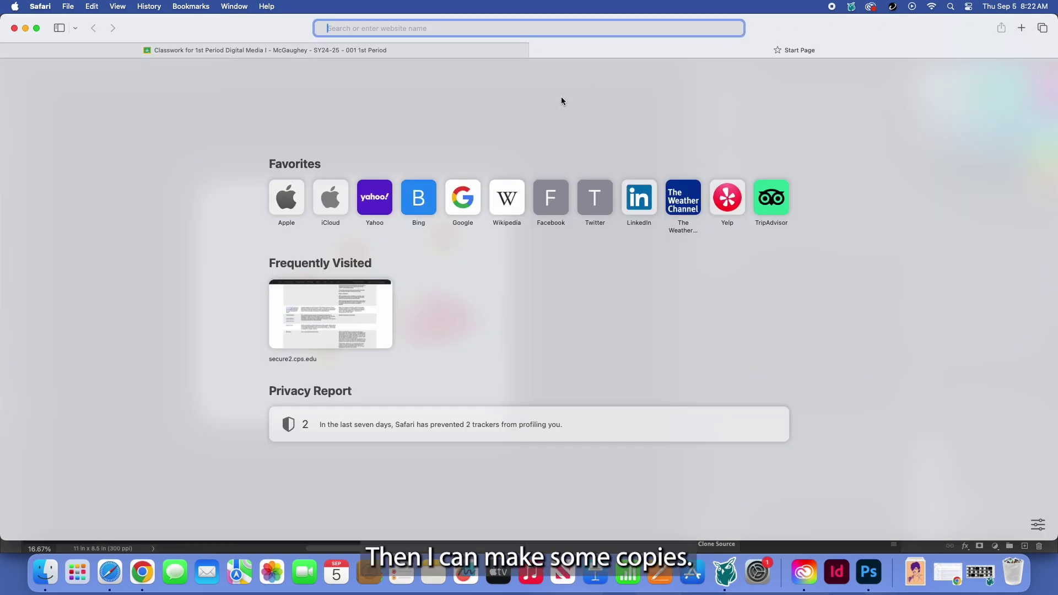
type("wendell phillips high school")
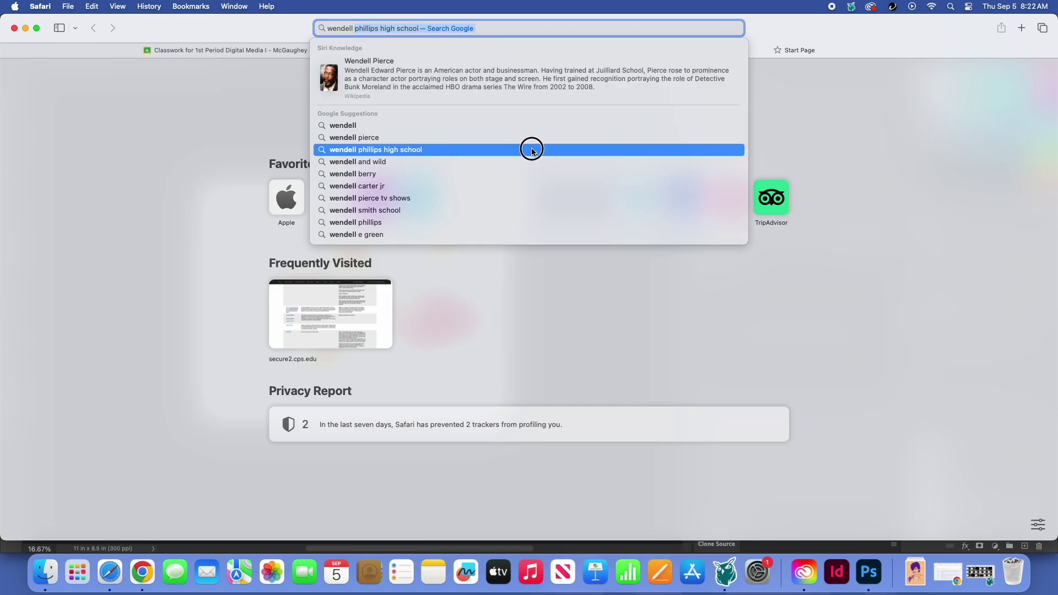
left_click(532, 149)
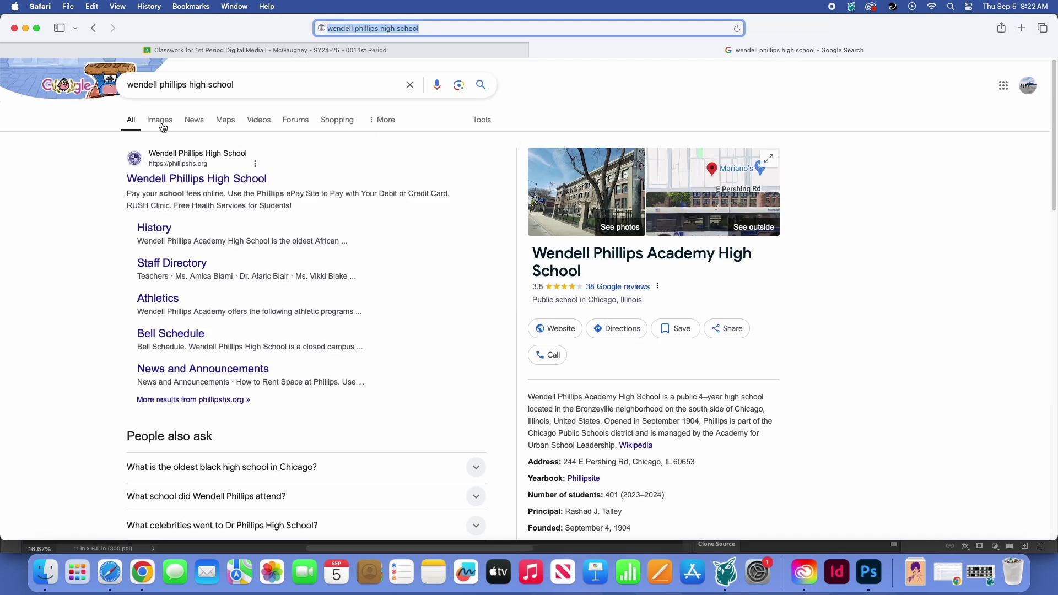
left_click(160, 122)
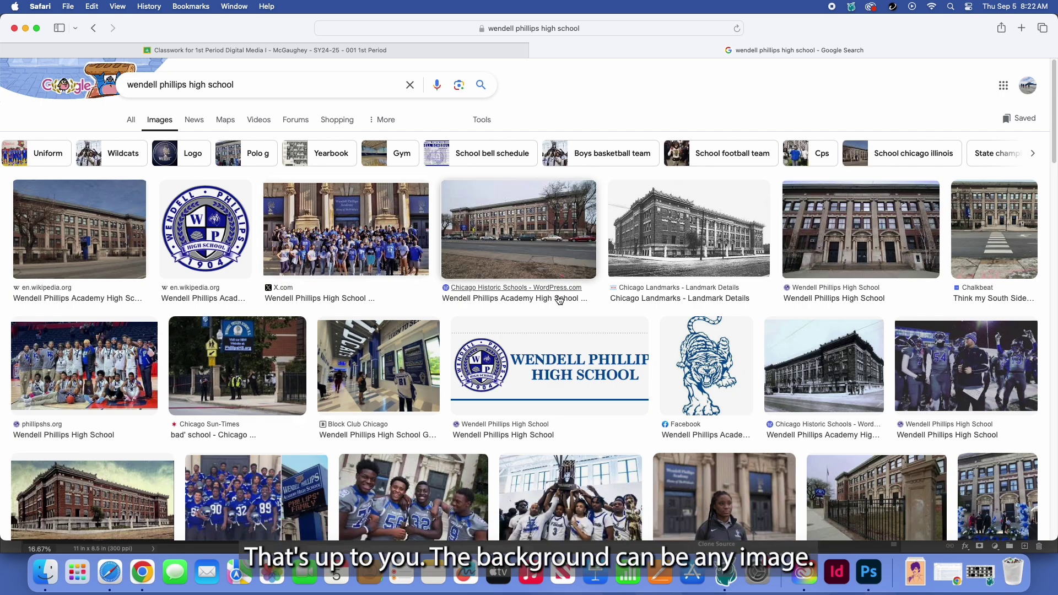
- Preview the Chicago Historic Schools building photo and copy the image
scroll(559, 300, "down", 5)
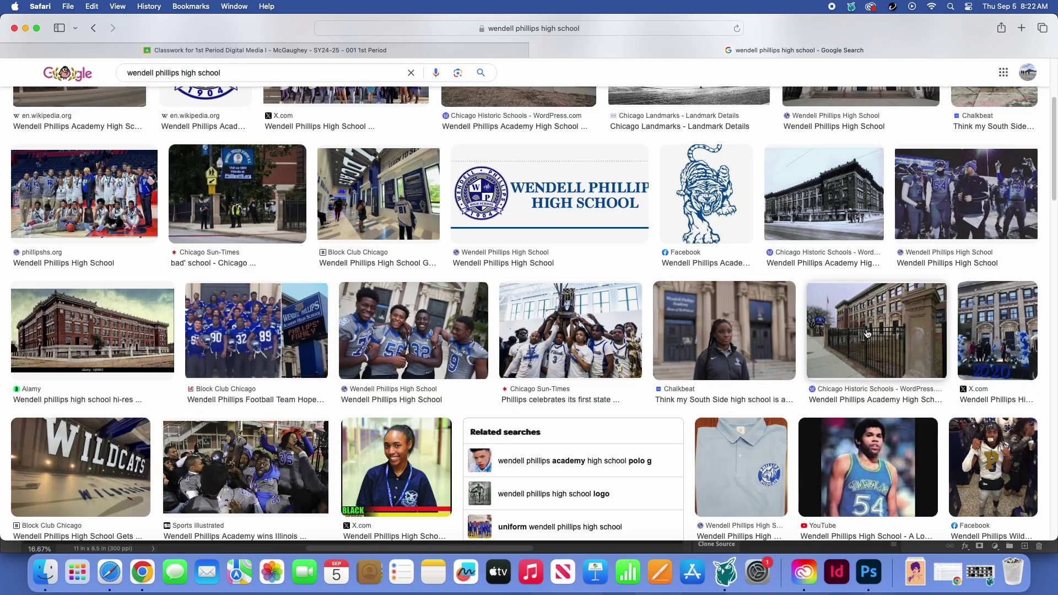
scroll(867, 333, "up", 5)
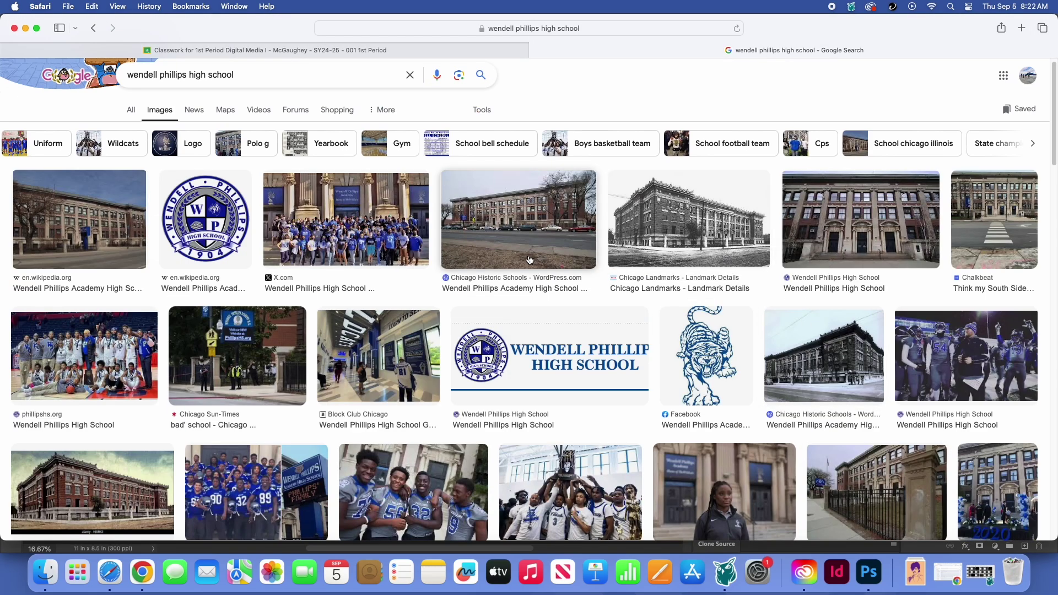
left_click(538, 229)
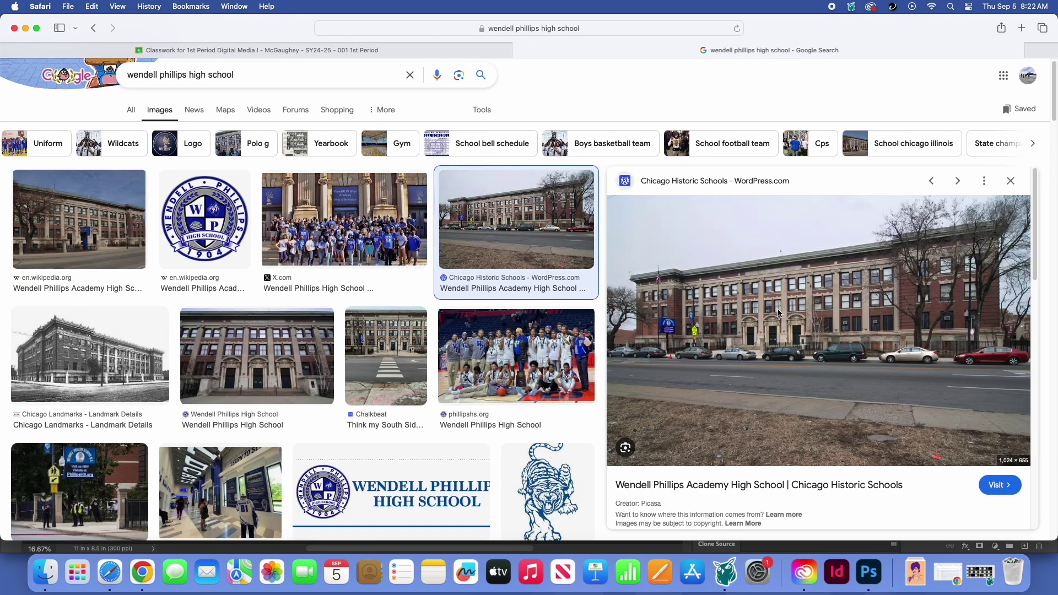
left_click(778, 309)
left_click(602, 50)
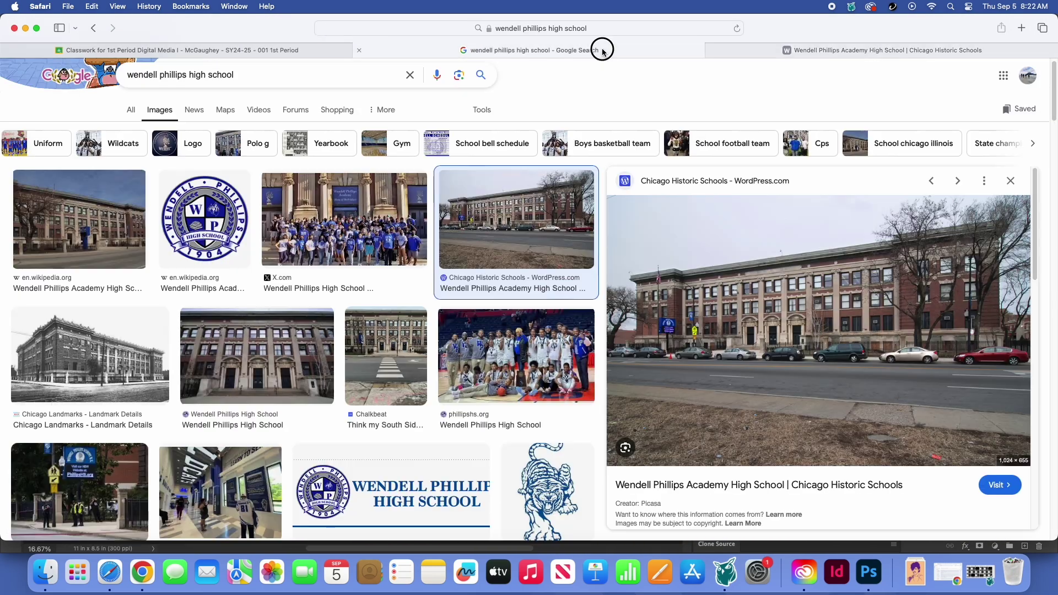
right_click(738, 342)
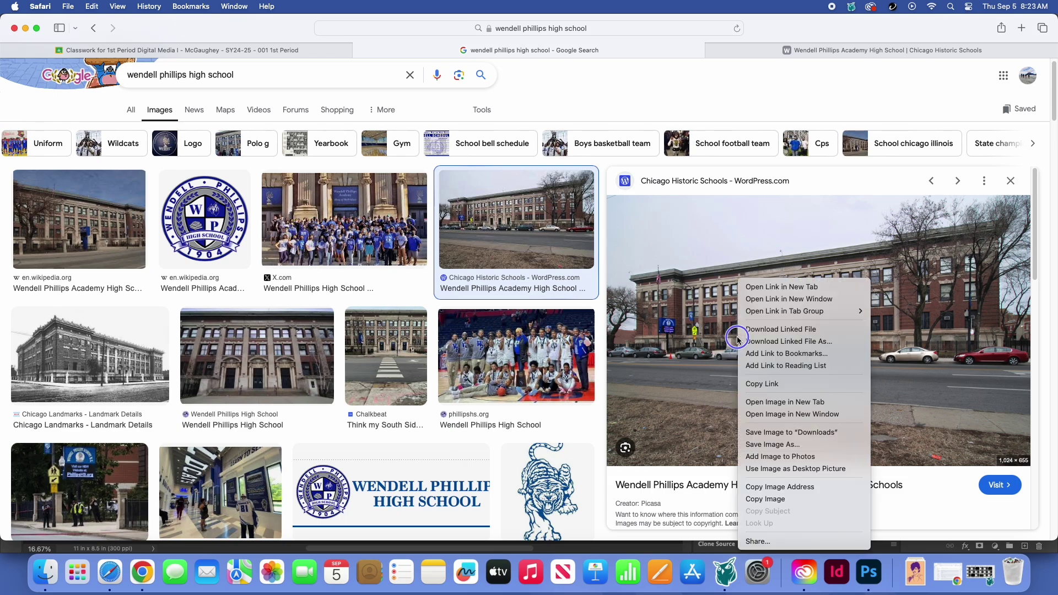
left_click(765, 499)
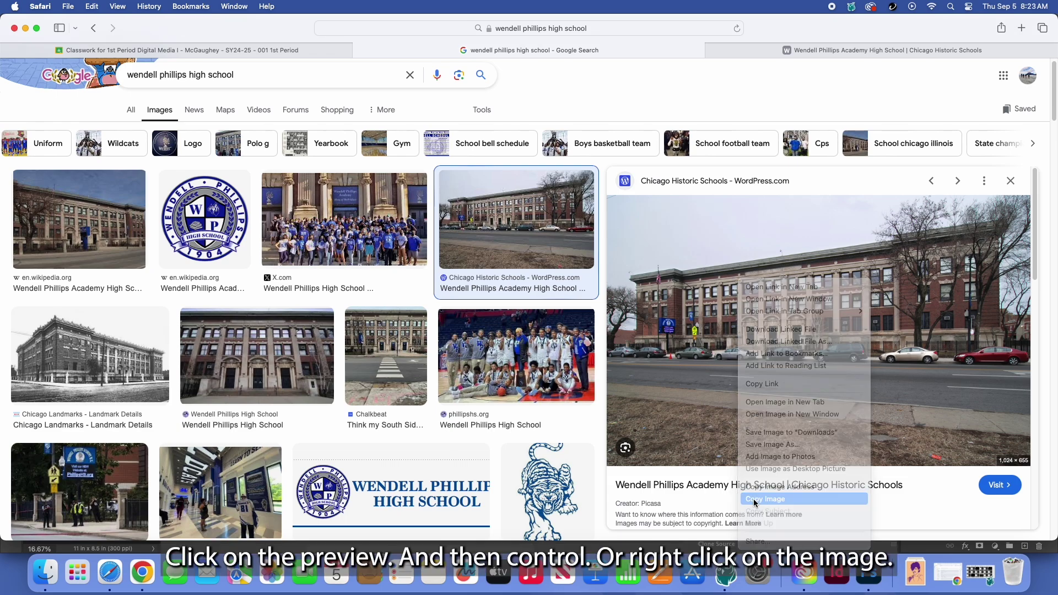
- Paste the building photo into the collage and scale it to cover the canvas
left_click(869, 573)
key("super+v")
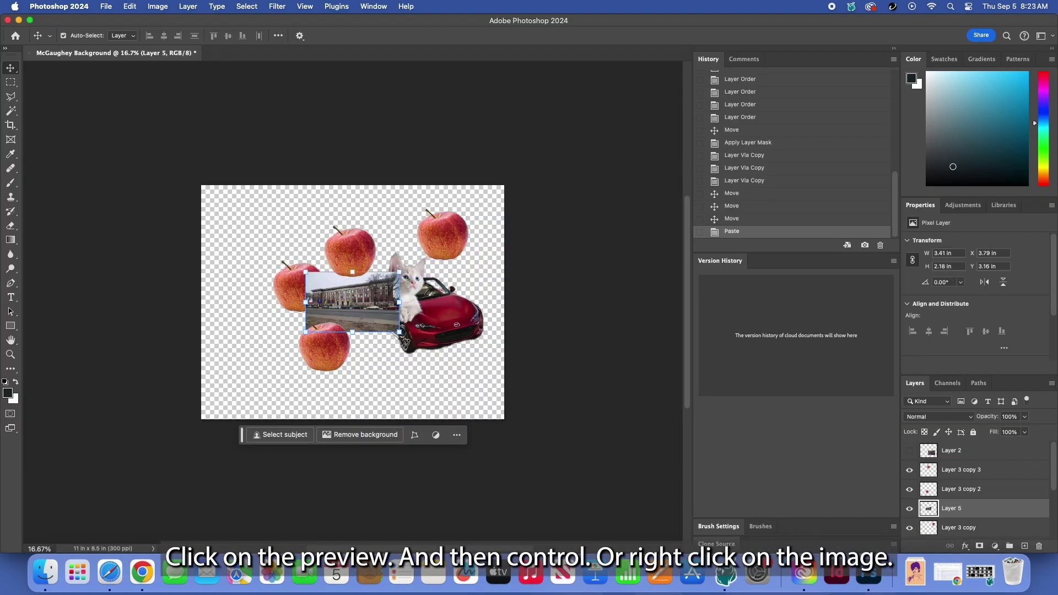
left_click_drag(397, 327, 547, 426)
left_click_drag(301, 270, 165, 183)
left_click_drag(357, 427, 359, 474)
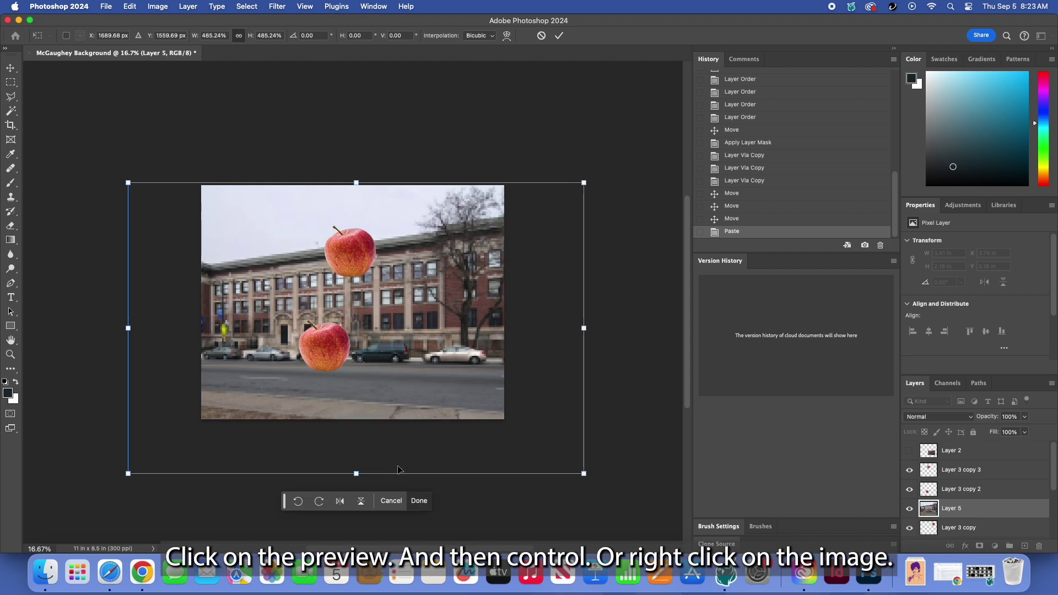
left_click(560, 36)
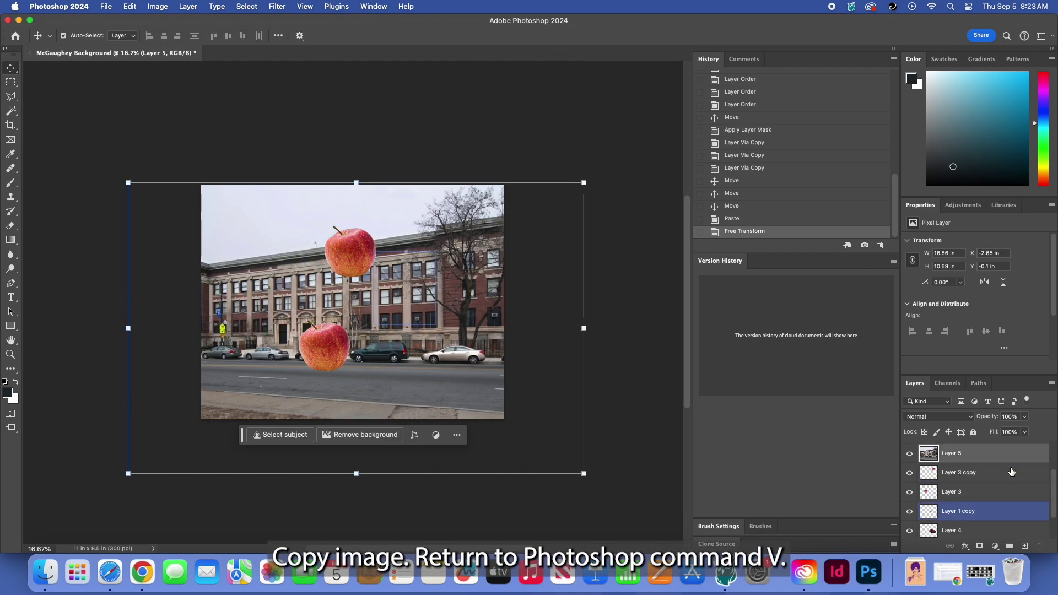
- Send the building photo layer to the back and move the red car lower left
mouse_move(972, 512)
left_mouse_down()
mouse_move(975, 529)
mouse_move(974, 512)
left_mouse_up()
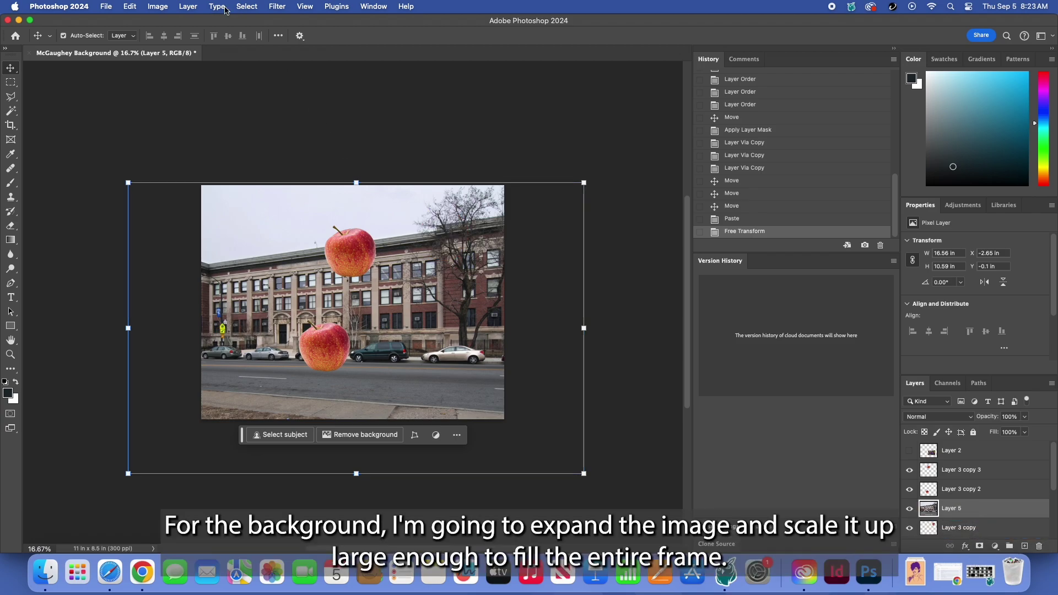
left_click(187, 6)
mouse_move(254, 309)
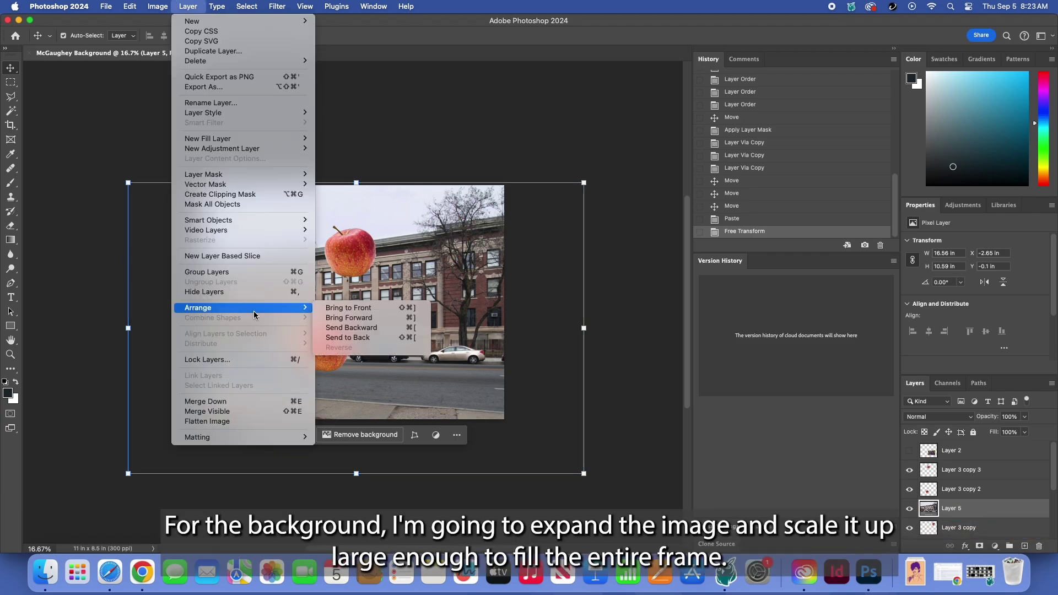
left_click(342, 338)
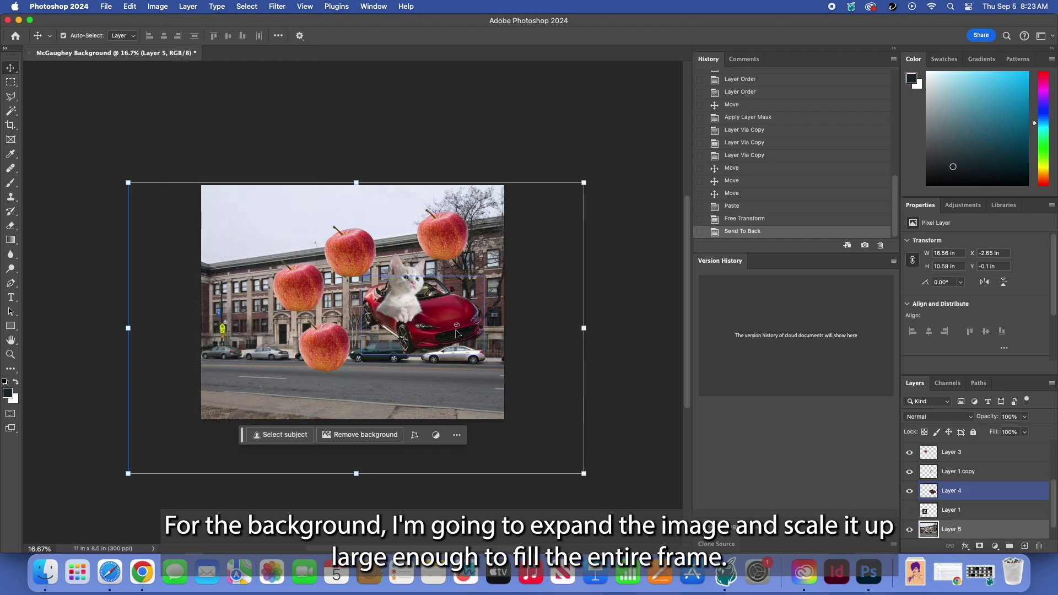
left_click_drag(456, 331, 306, 400)
- Enlarge the red car to 135% and shift it down and to the right
left_click_drag(335, 347, 376, 318)
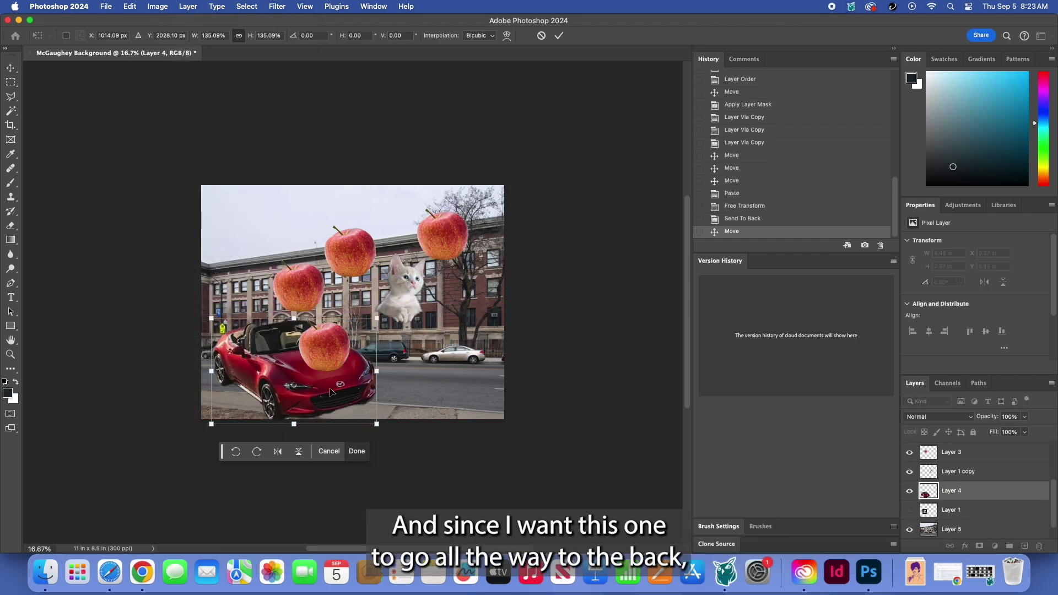
left_click_drag(334, 391, 447, 428)
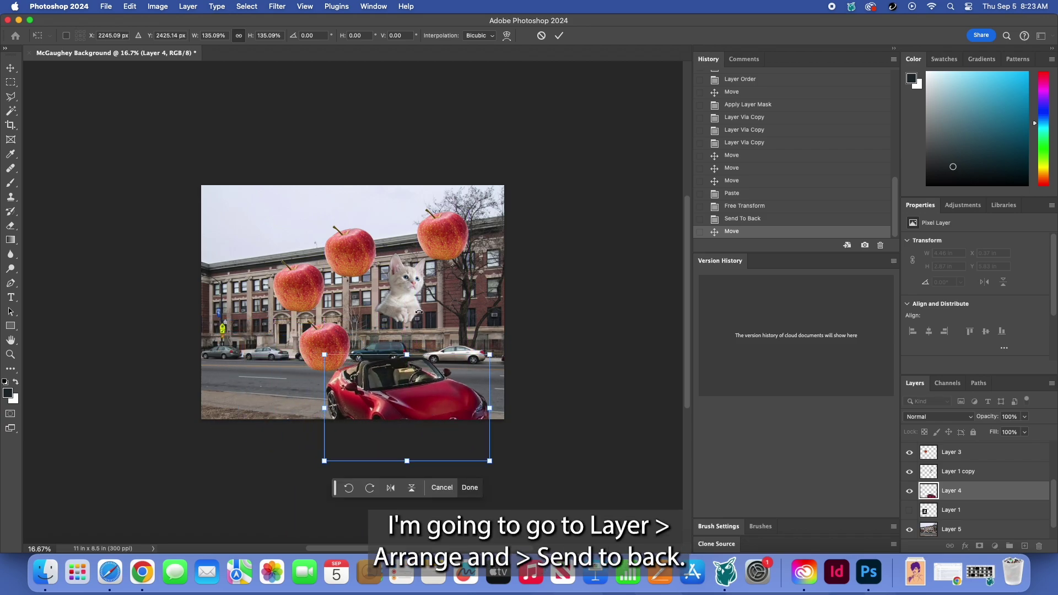
left_click(557, 38)
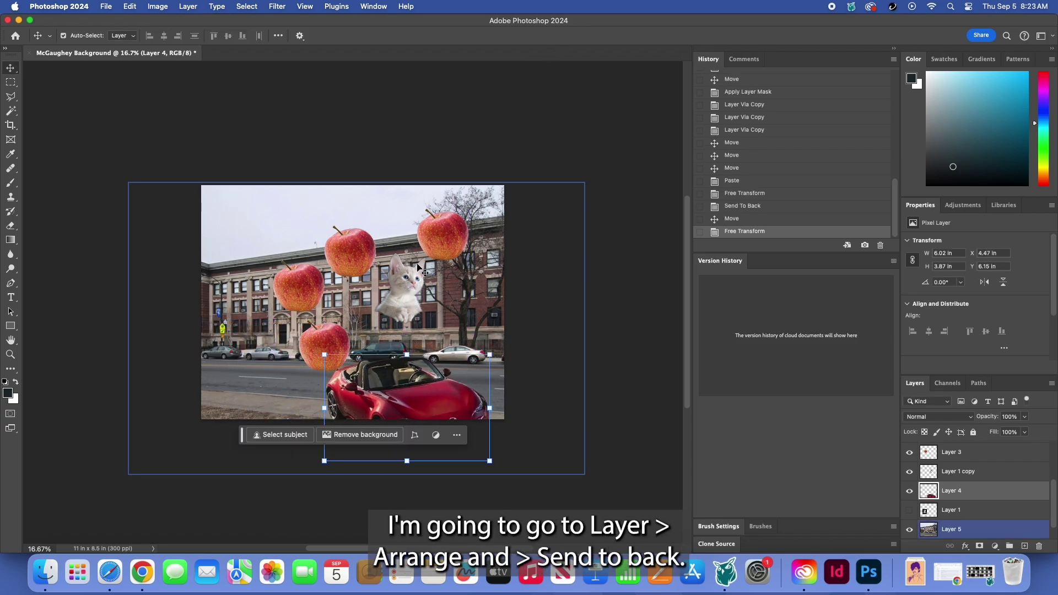
- Seat the kitten in the car, duplicate an apple, and place its layer behind the car
left_click_drag(405, 292, 420, 358)
key("Return")
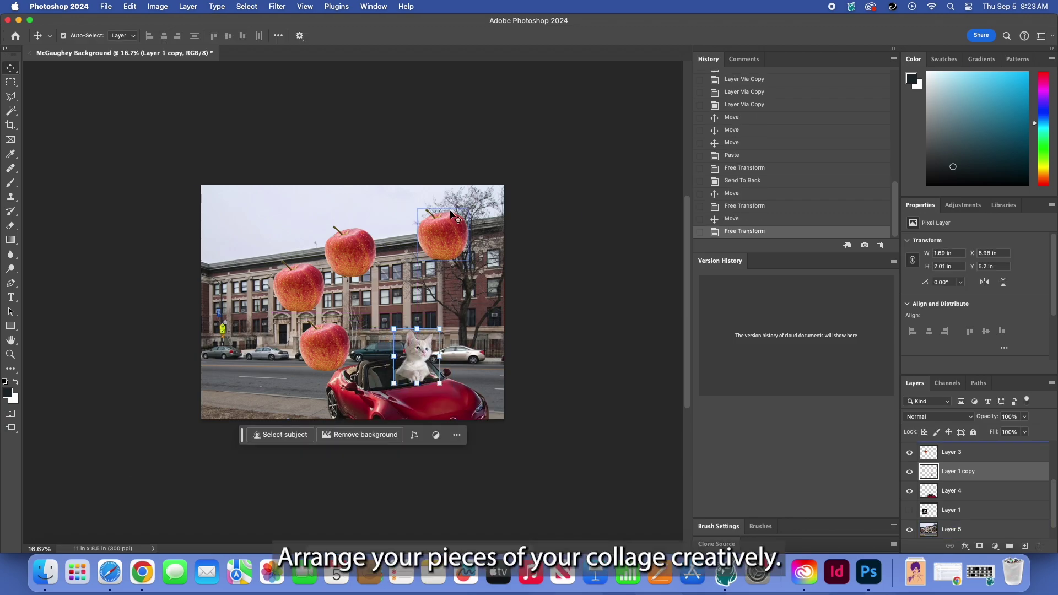
left_click_drag(452, 216, 320, 369)
mouse_move(939, 452)
left_mouse_down()
mouse_move(936, 518)
mouse_move(959, 485)
mouse_move(958, 455)
left_mouse_up()
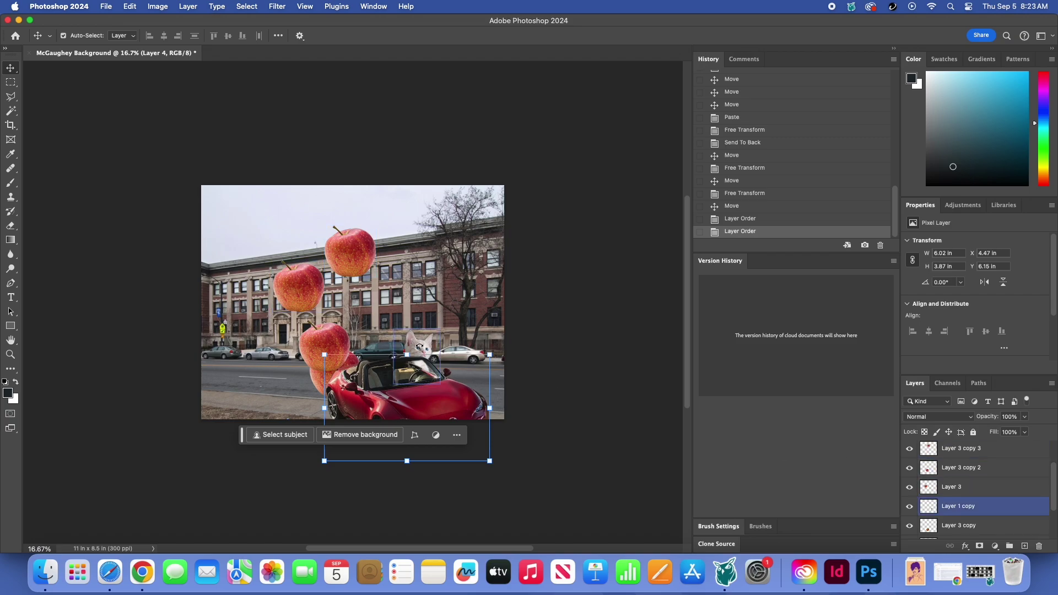
- Move the kitten layer (Layer 1 copy) above the car layer, Layer 4
left_click(419, 346)
scroll(936, 496, "down", 1)
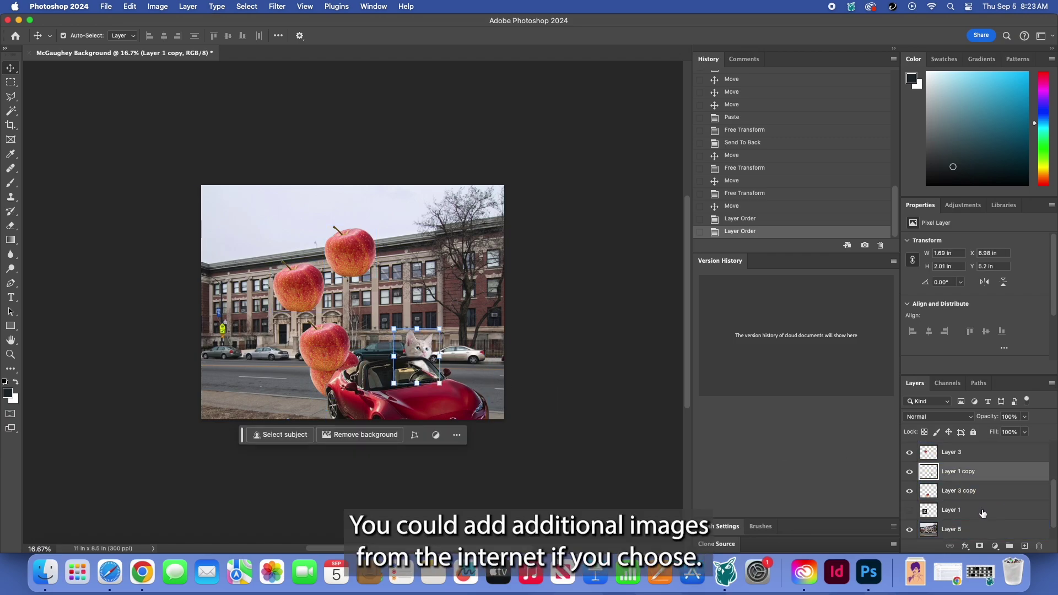
left_click_drag(973, 478, 973, 460)
- Move the apples down toward the car, shrinking one and another to about 80%
left_click_drag(330, 351, 351, 383)
left_click_drag(302, 295, 347, 388)
left_click_drag(348, 251, 285, 358)
left_click_drag(333, 326, 270, 345)
key("Return")
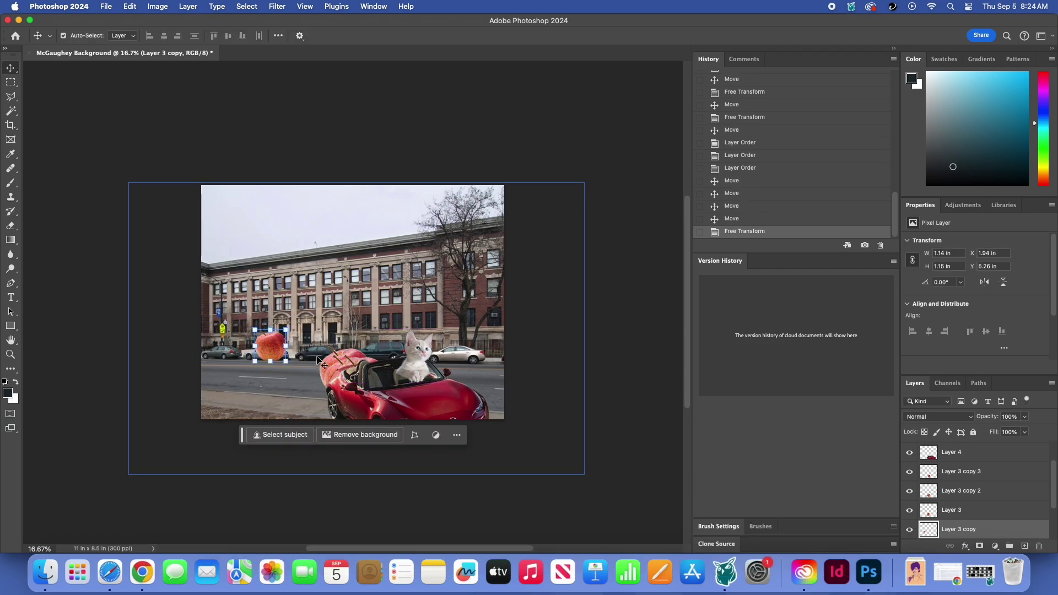
left_click_drag(336, 356, 303, 338)
key("super+t")
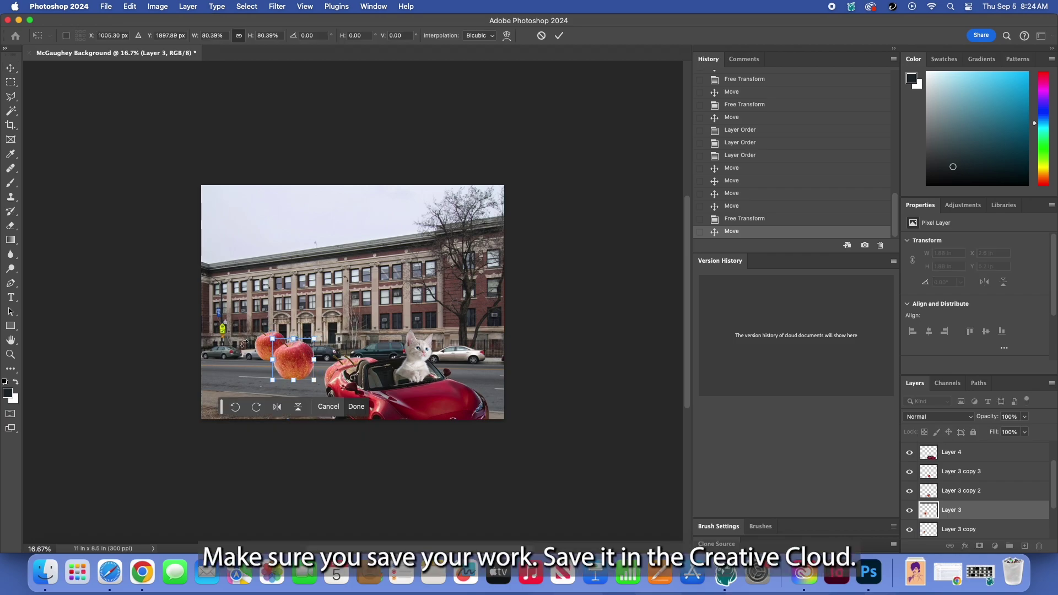
key("Return")
- Shrink the small left apple to about 67% and reposition apples in the row
left_click(266, 349)
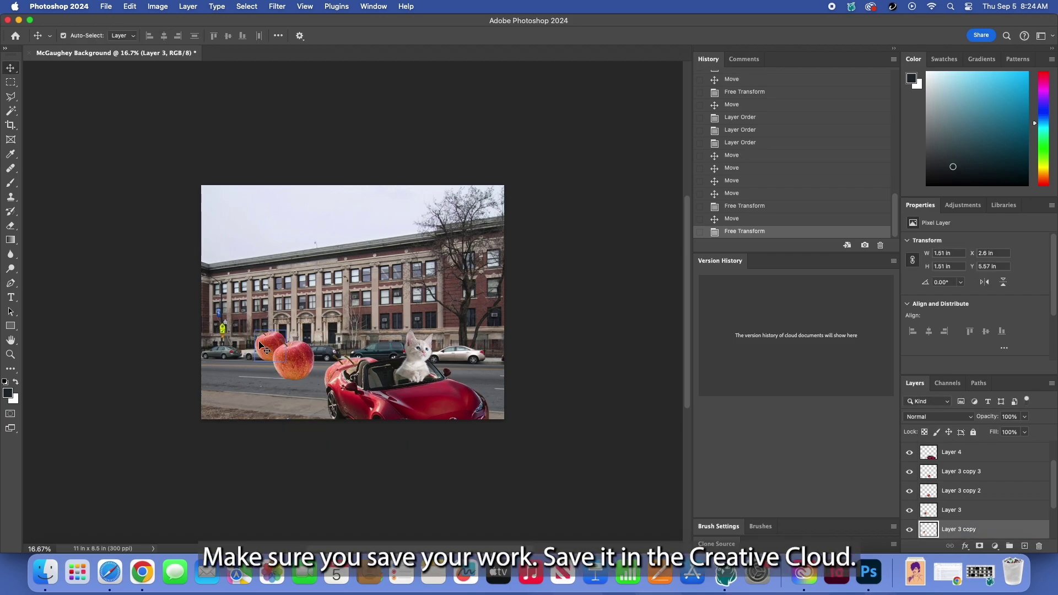
key("super+t")
left_click_drag(286, 330, 276, 331)
key("Return")
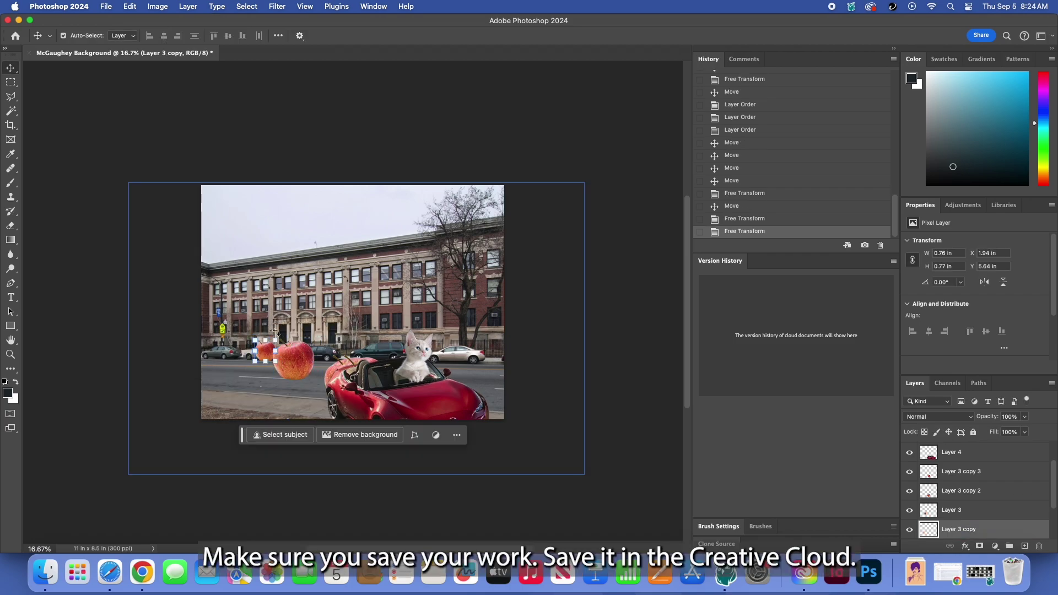
mouse_move(333, 373)
left_mouse_down()
mouse_move(305, 359)
mouse_move(319, 366)
left_mouse_up()
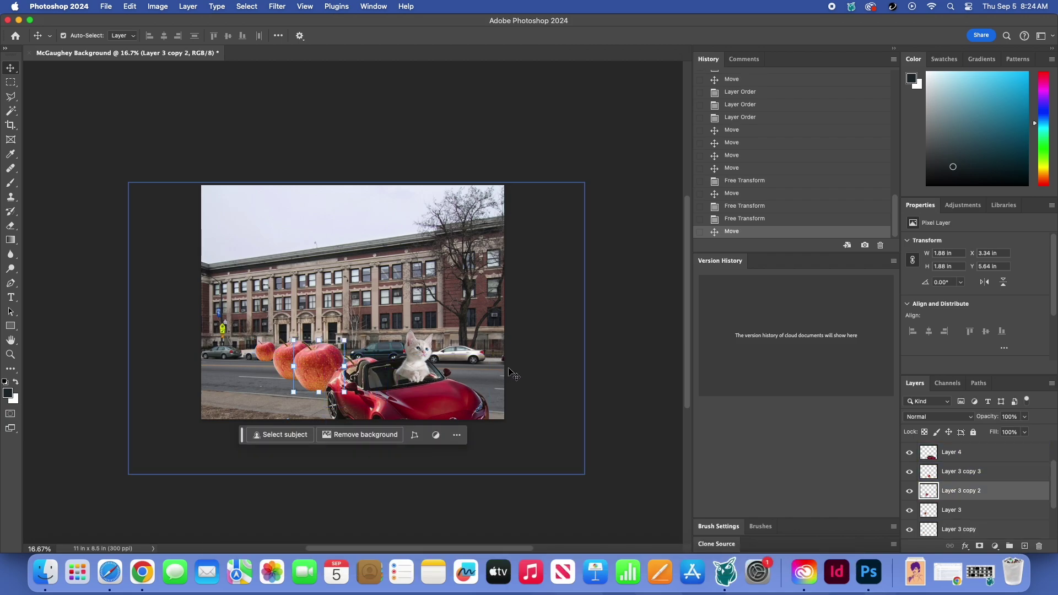
left_click_drag(282, 368, 275, 363)
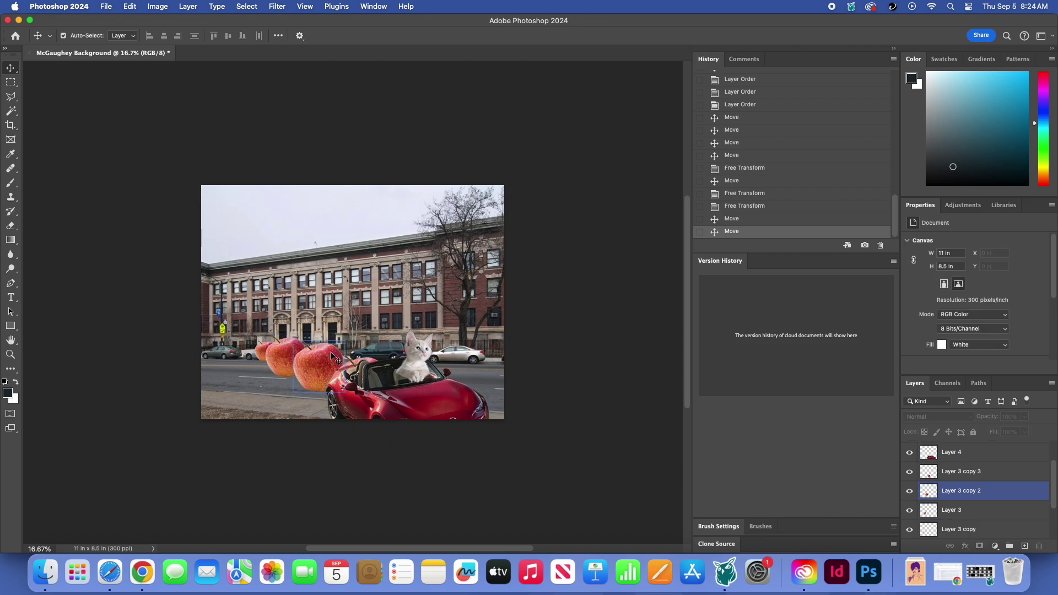
- Enlarge the apple near the car to 135%, then fit the small apple into the row
left_click(384, 361)
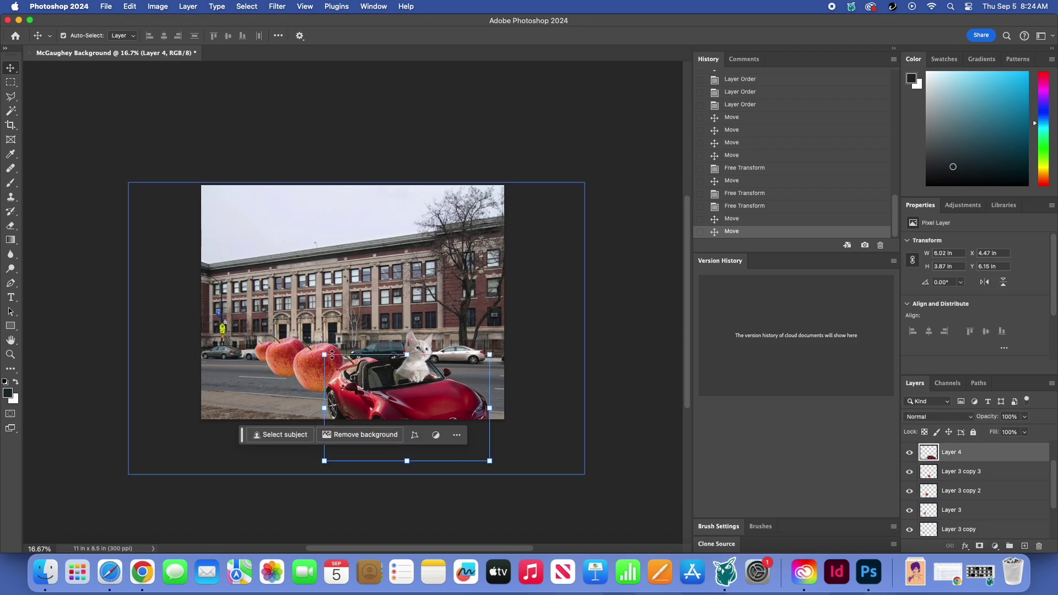
left_click(335, 330)
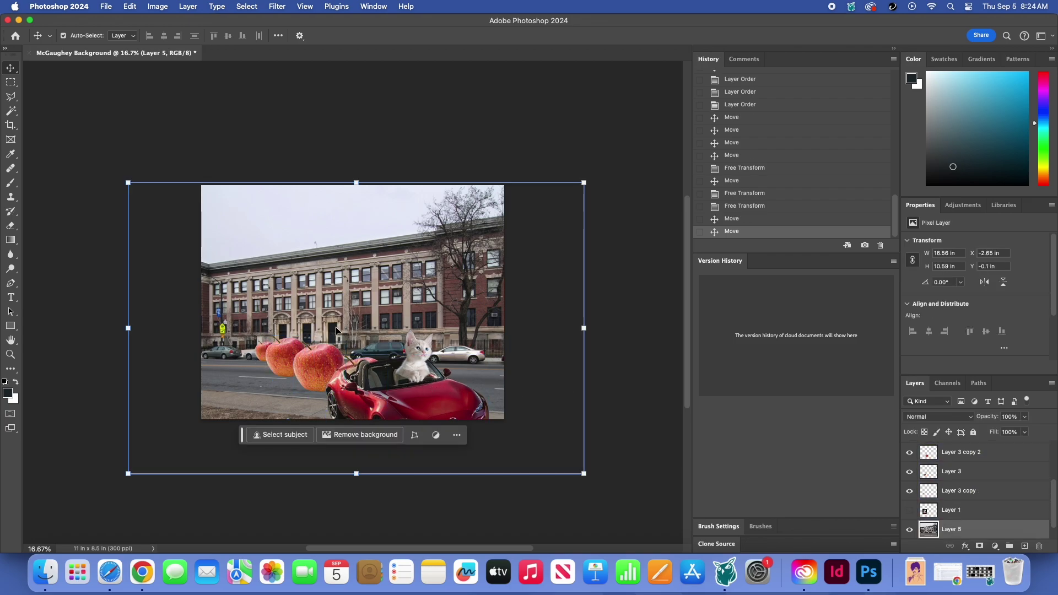
left_click(351, 364, "alt")
key("super+t")
left_click_drag(387, 355, 356, 359)
key("Return")
left_click(261, 356)
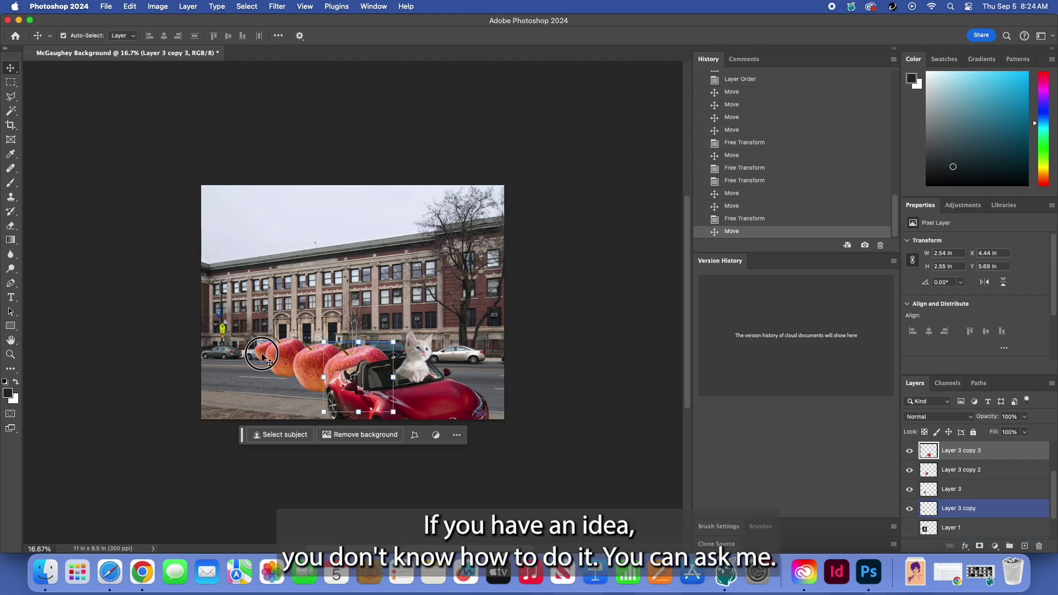
left_click_drag(261, 356, 270, 368)
left_click(187, 370)
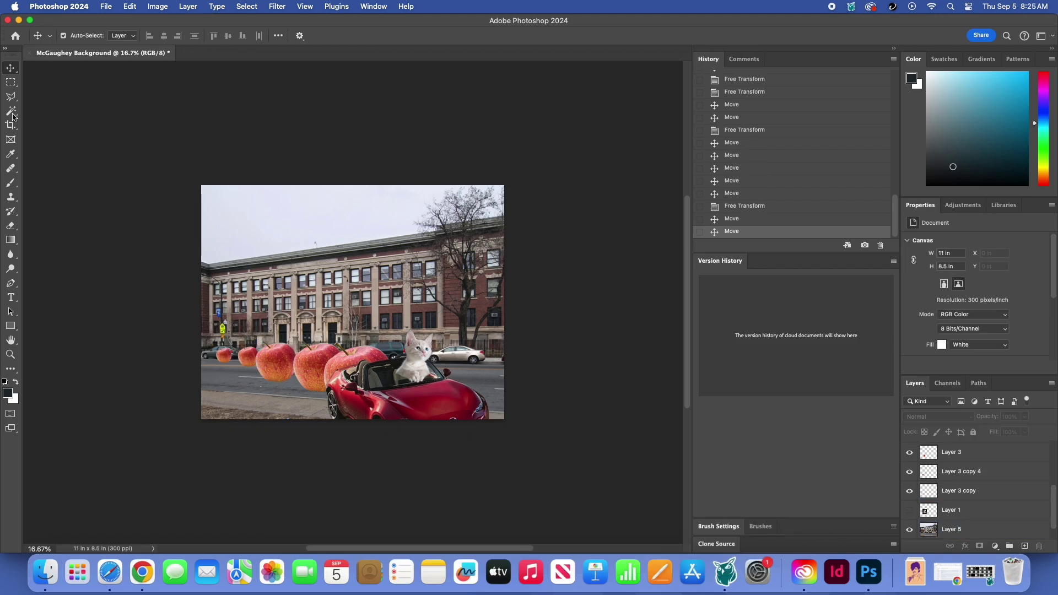
- Add a text layer on the photo with the student's surname in capitals
left_click(11, 284)
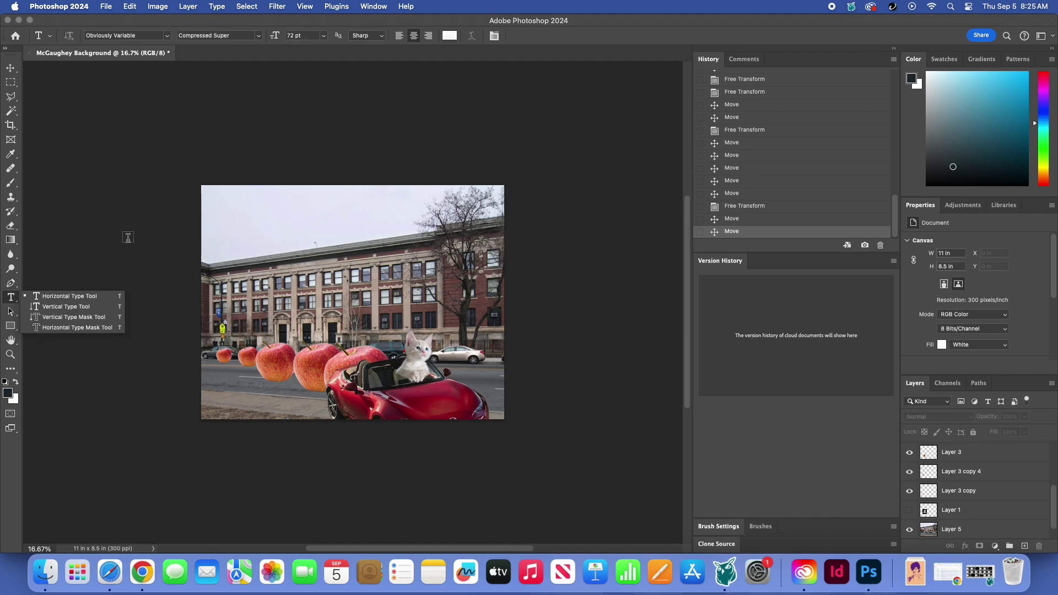
key("t")
left_click(232, 222)
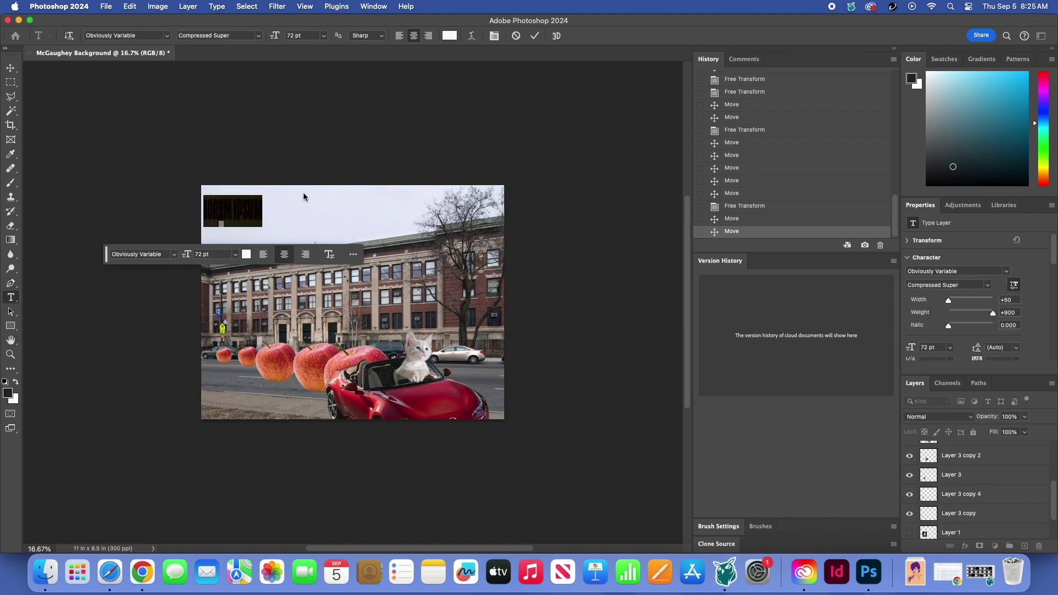
type("MCG")
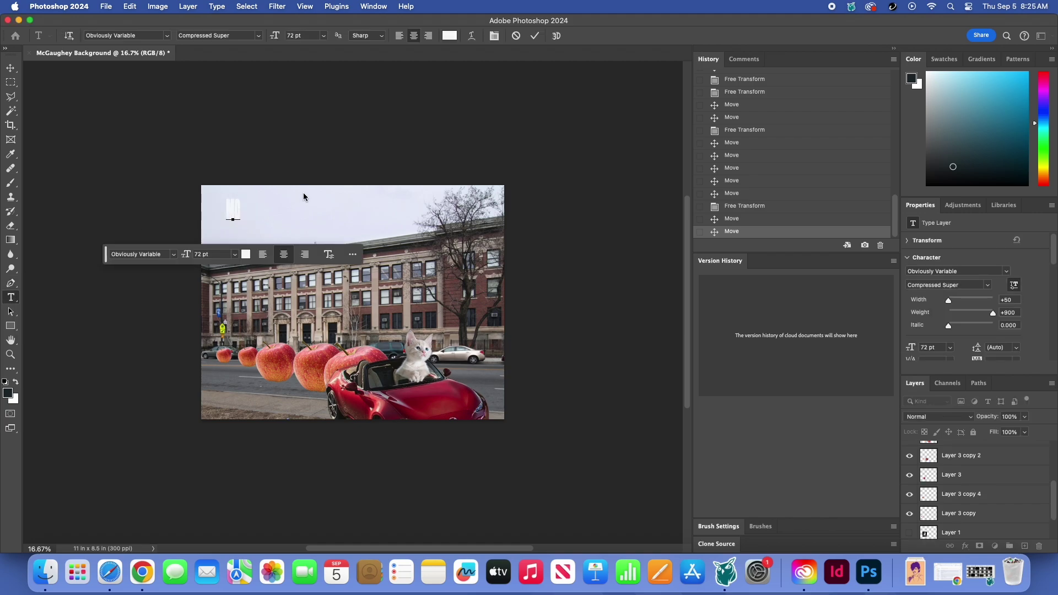
type("AUGHEY")
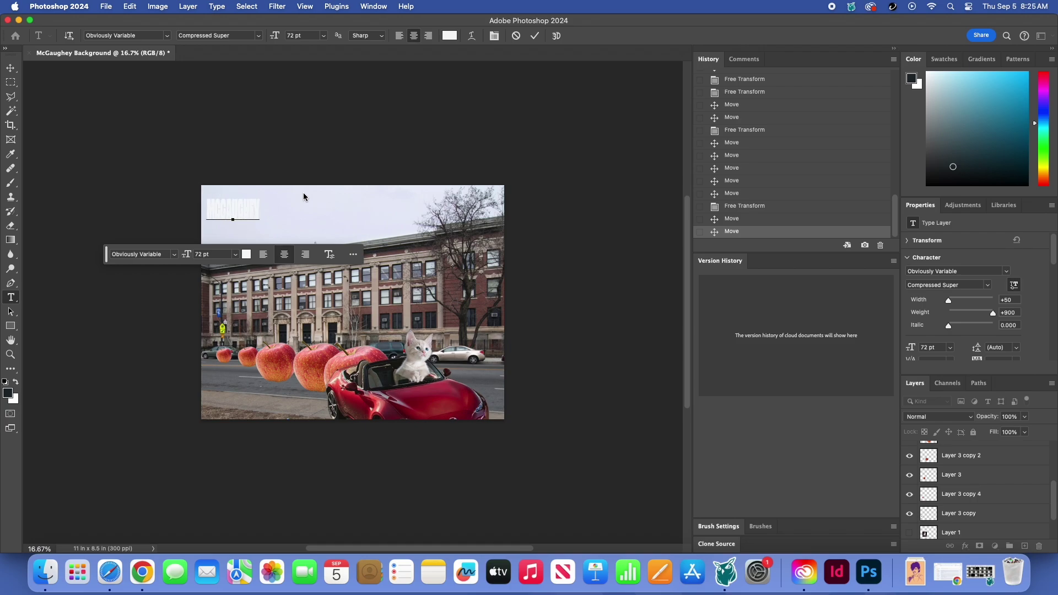
left_click(535, 36)
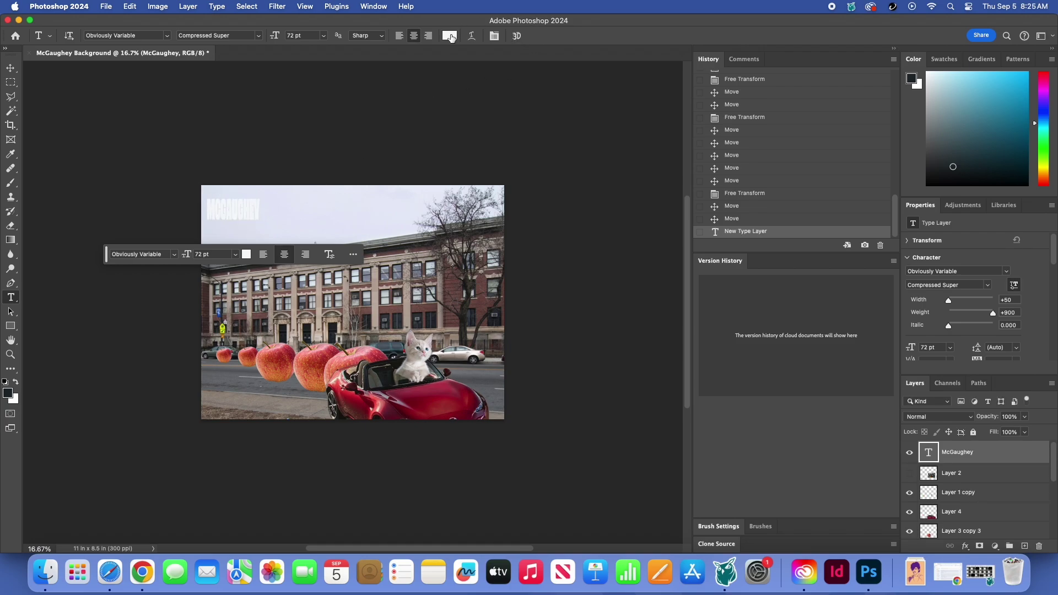
- Make the title text near-black and set its font to Alfarn
left_click(450, 36)
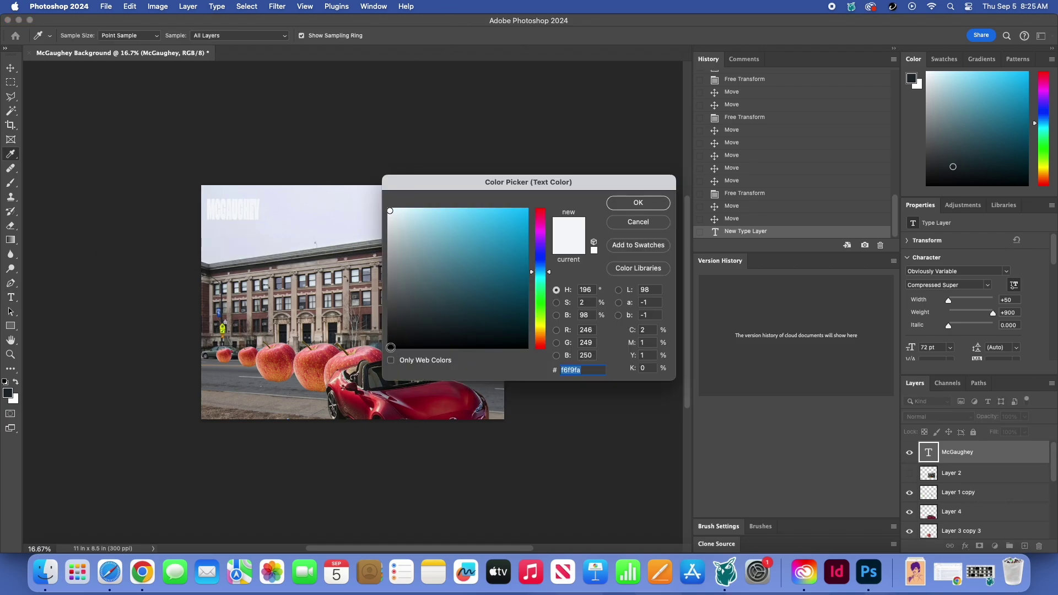
left_click(390, 347)
left_click(637, 204)
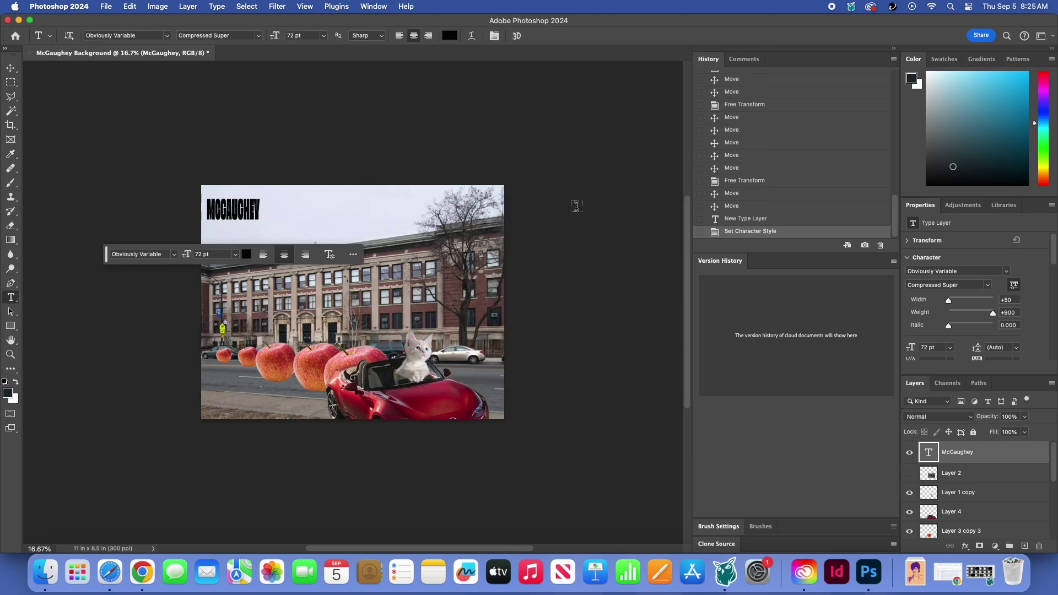
left_click(166, 36)
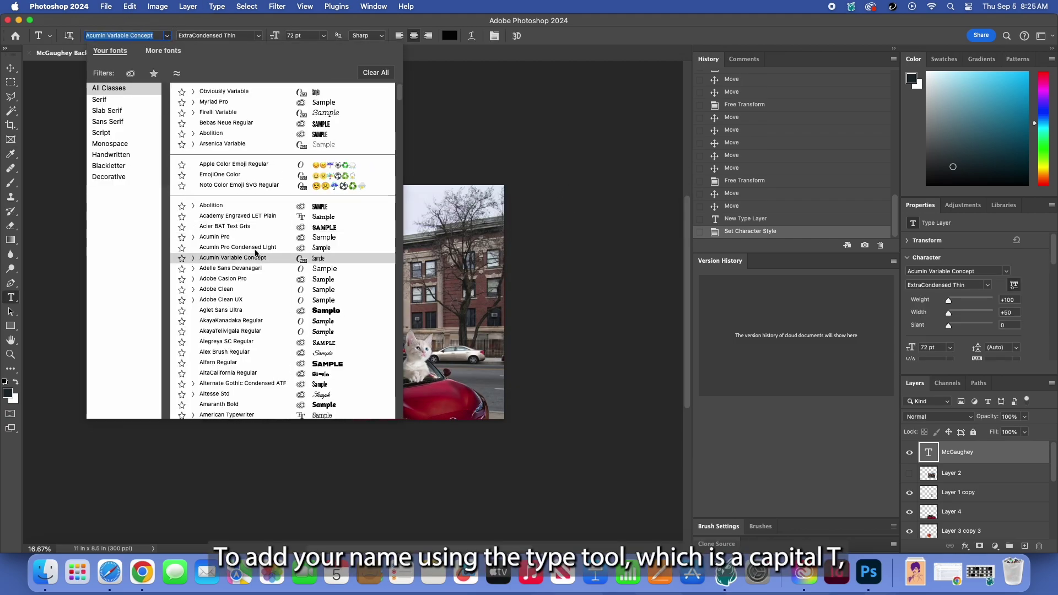
left_click(268, 364)
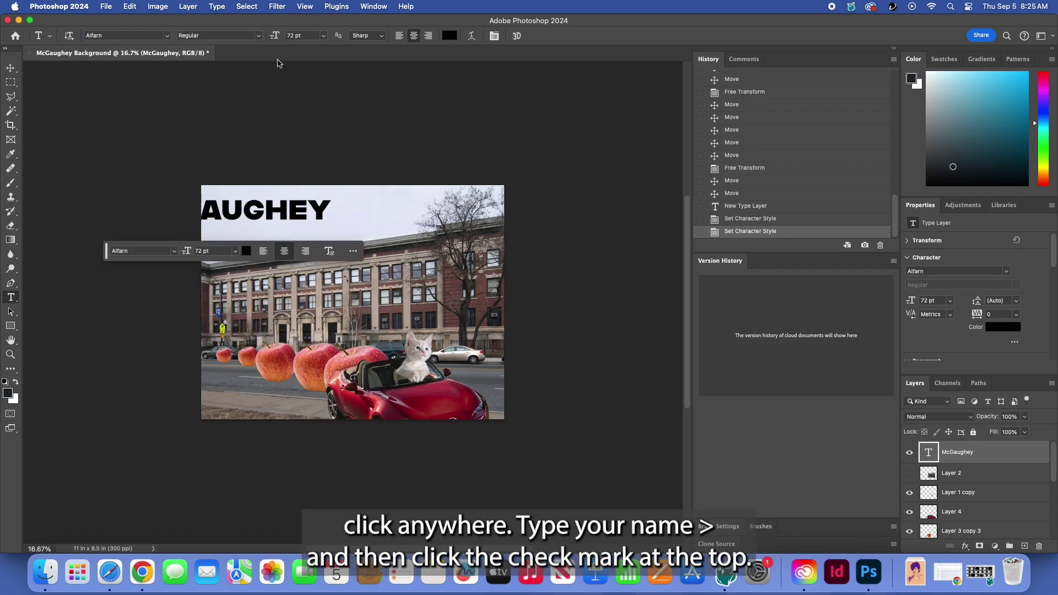
- Move the title right and add a 'Background Collage' second line at 30 pt
left_click(10, 68)
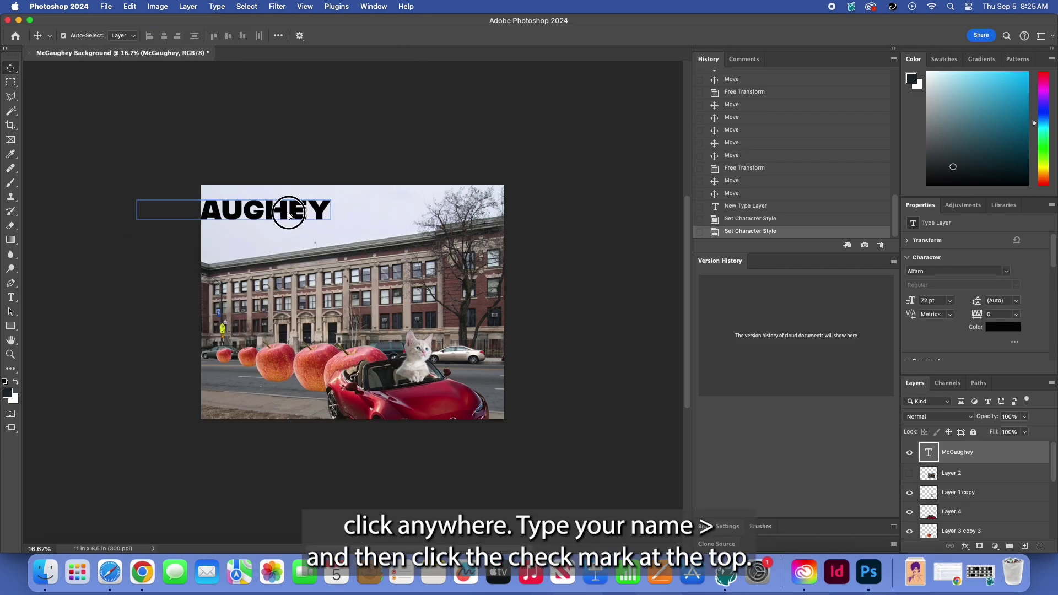
left_click_drag(291, 213, 367, 218)
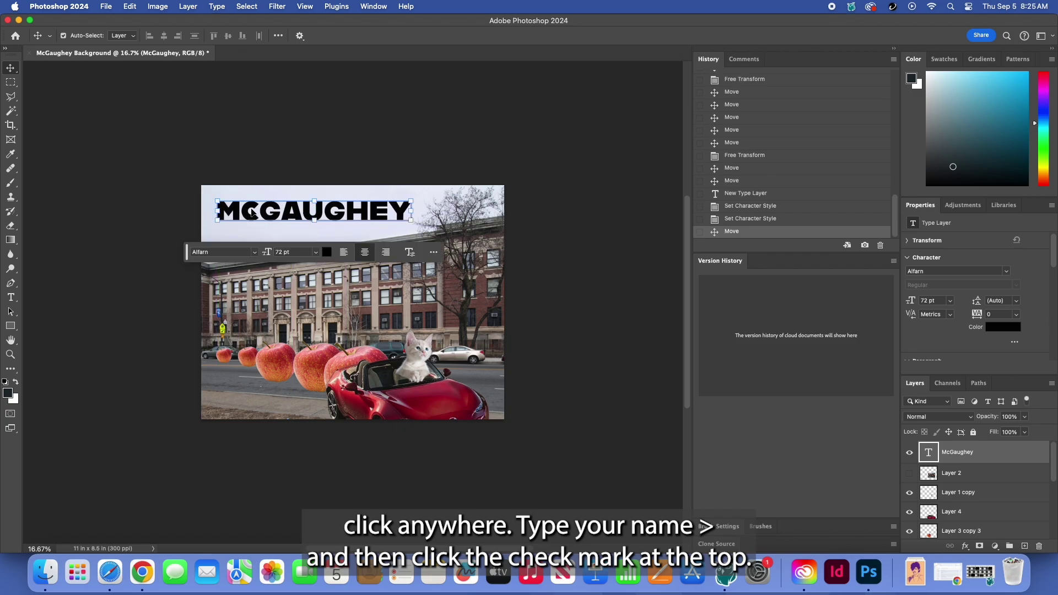
double_click(322, 216)
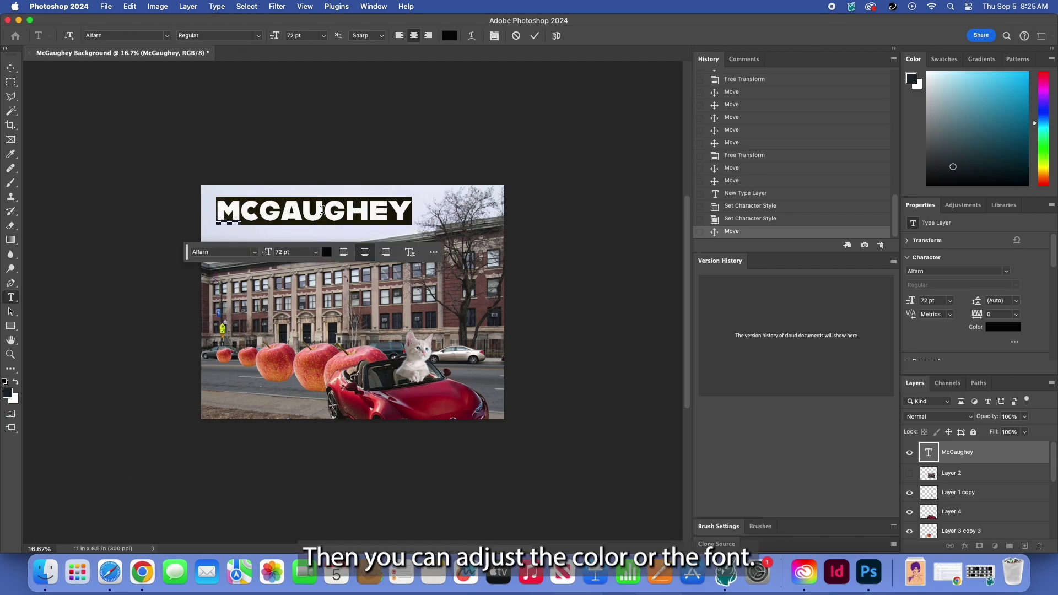
key("Right")
key("Return")
type("Background")
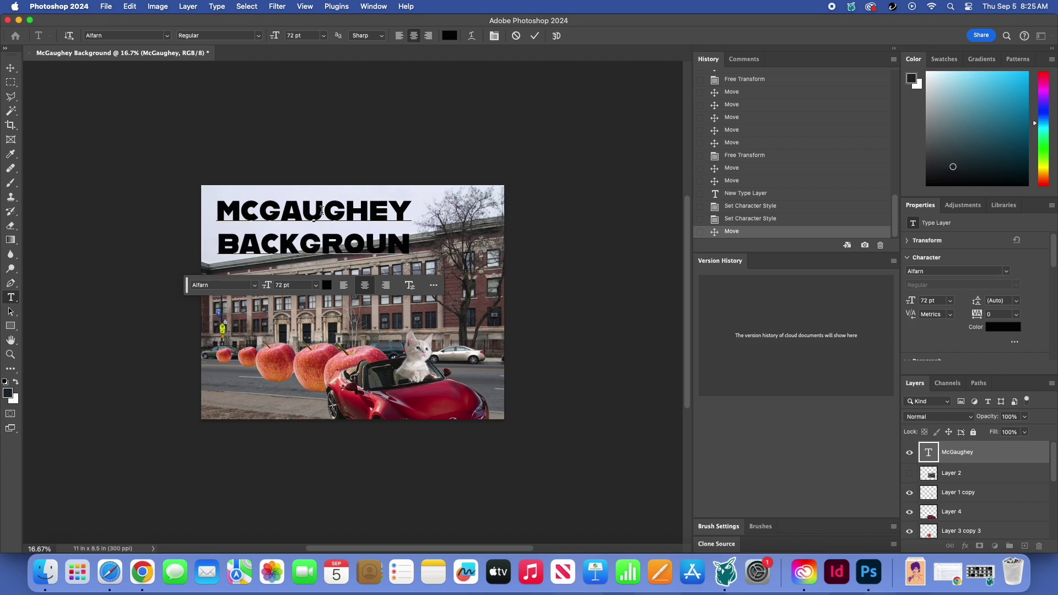
type(" Collage")
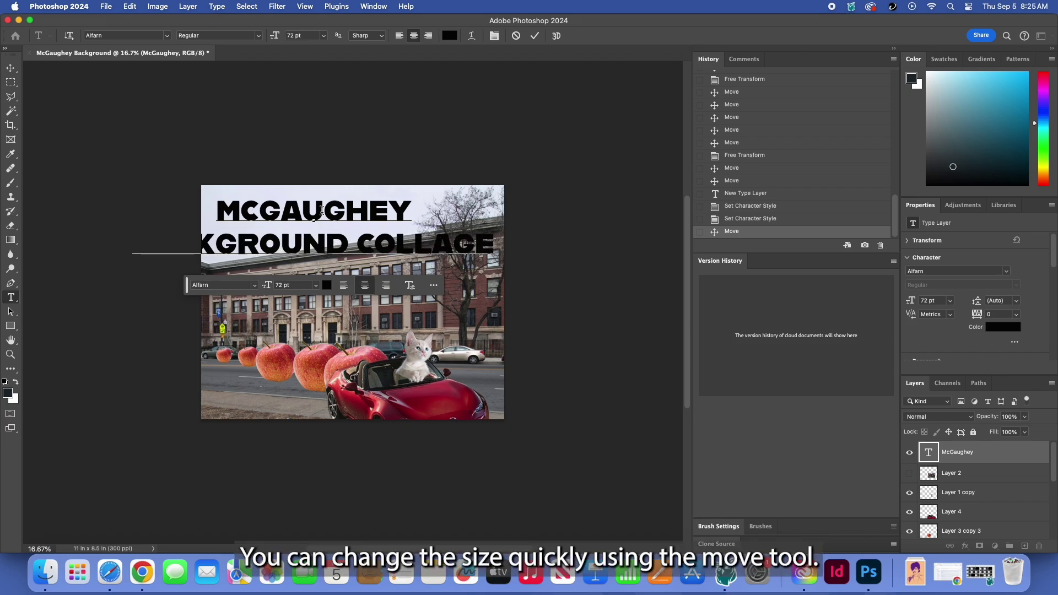
triple_click(334, 241)
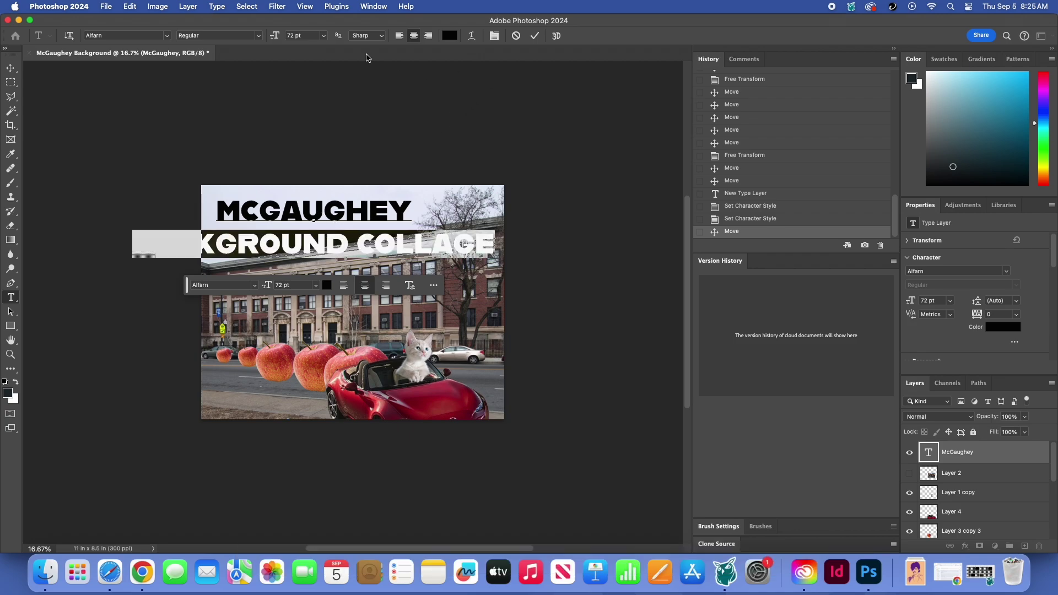
left_click(327, 37)
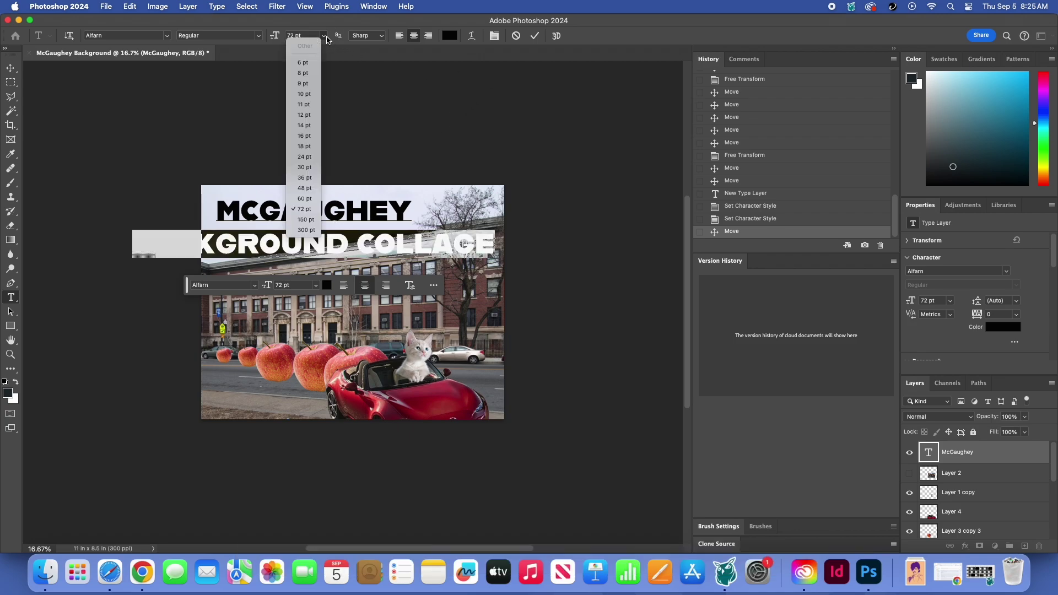
left_click(300, 175)
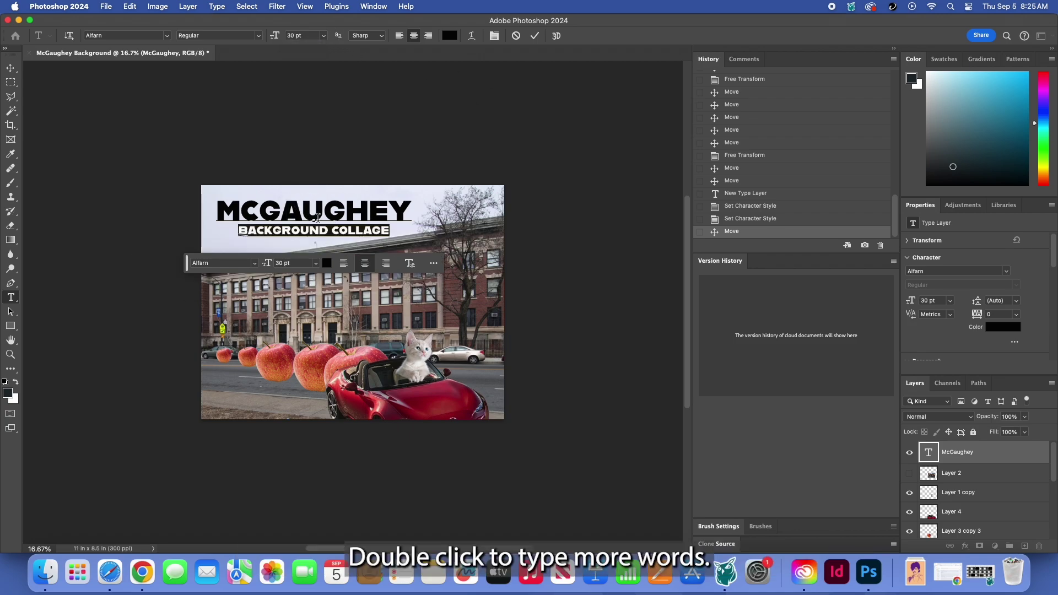
- Commit the two-line title and clear the layer selection
left_click(535, 36)
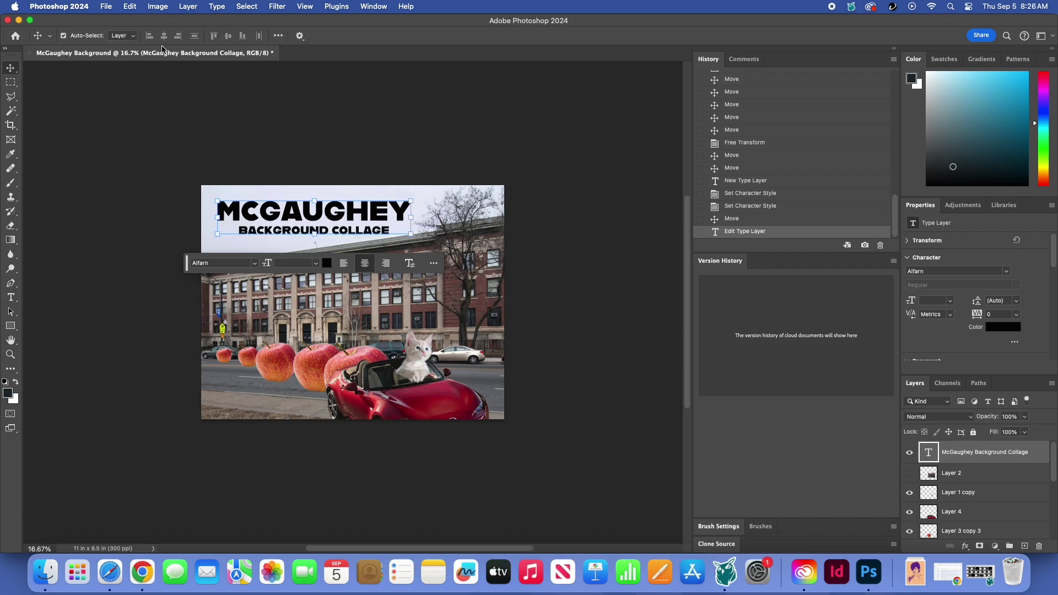
left_click(445, 231)
left_click(433, 130)
left_click(106, 7)
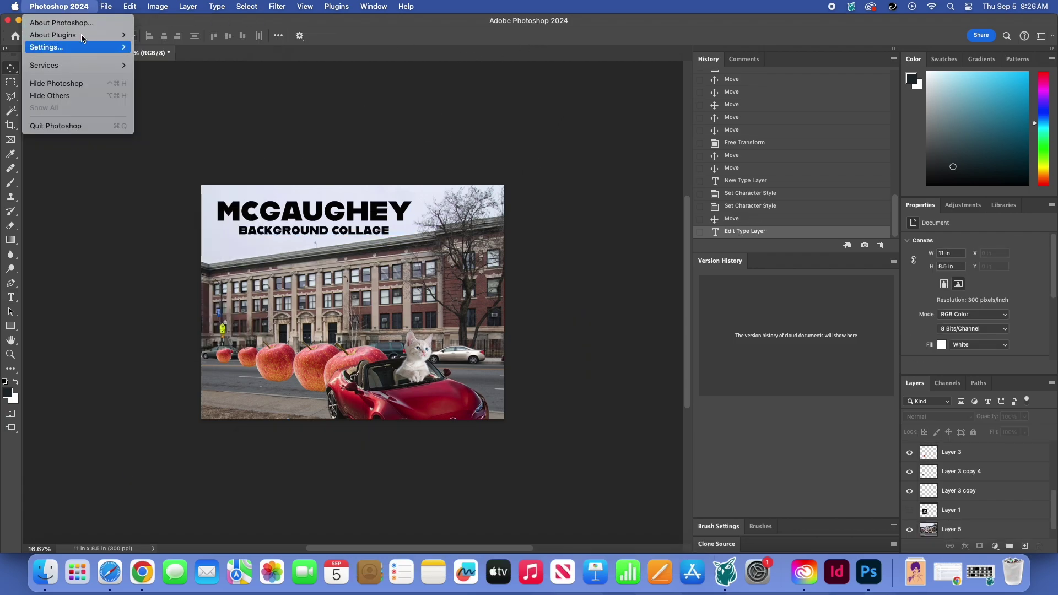
key("Escape")
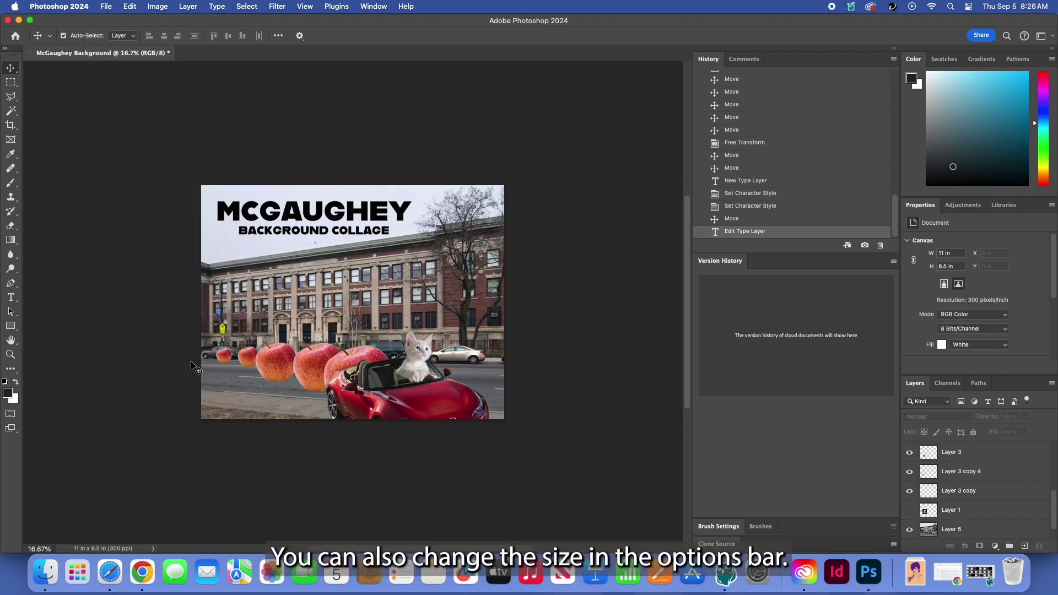
- Save as a PSD named with the student's name plus Background in Creative Cloud Files, keeping maximum compatibility
key("super+s")
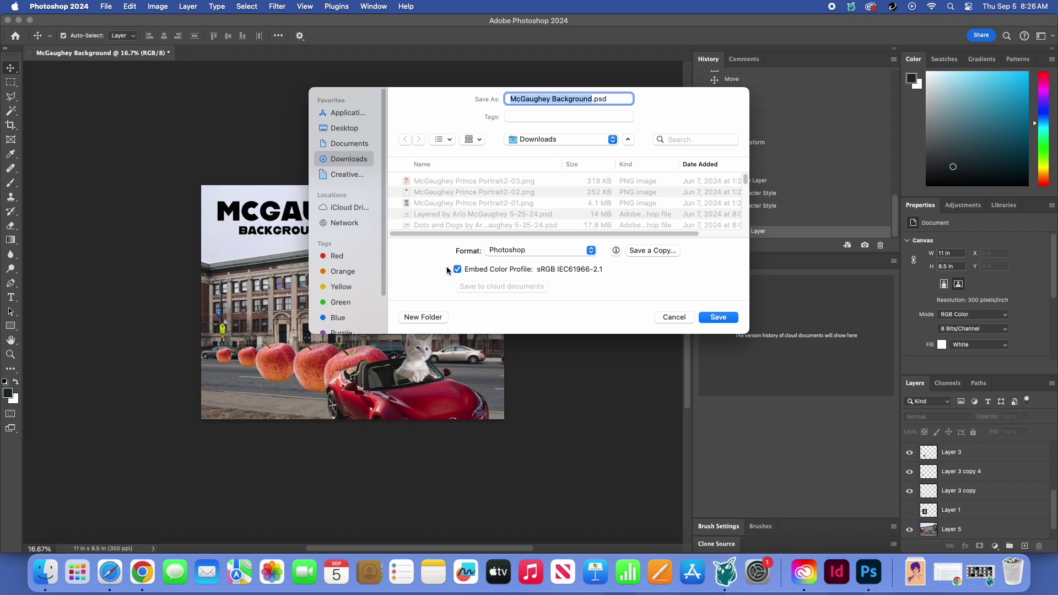
left_click(541, 140)
left_click(541, 141)
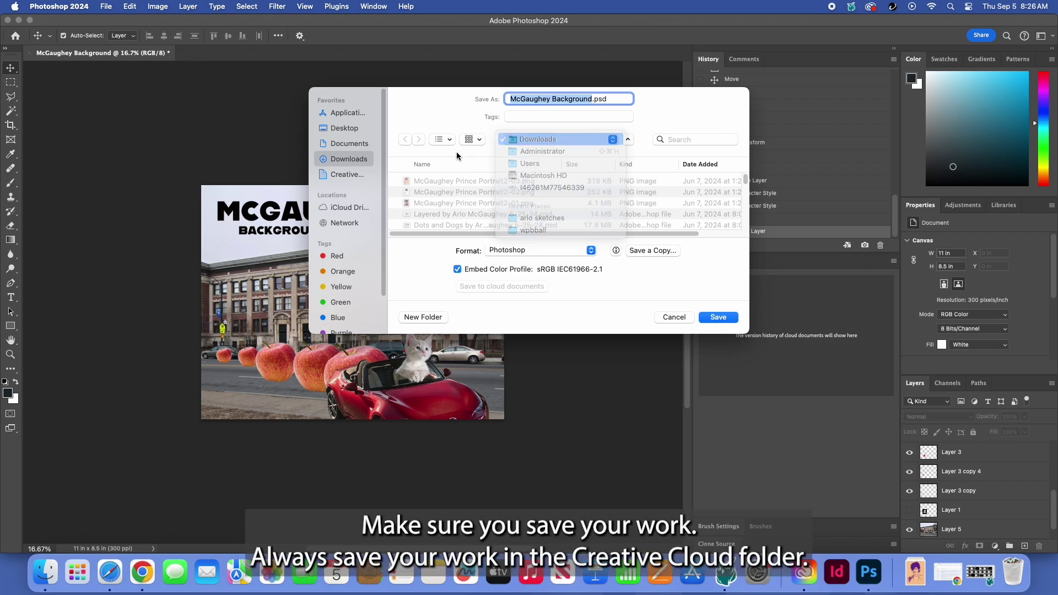
left_click(347, 175)
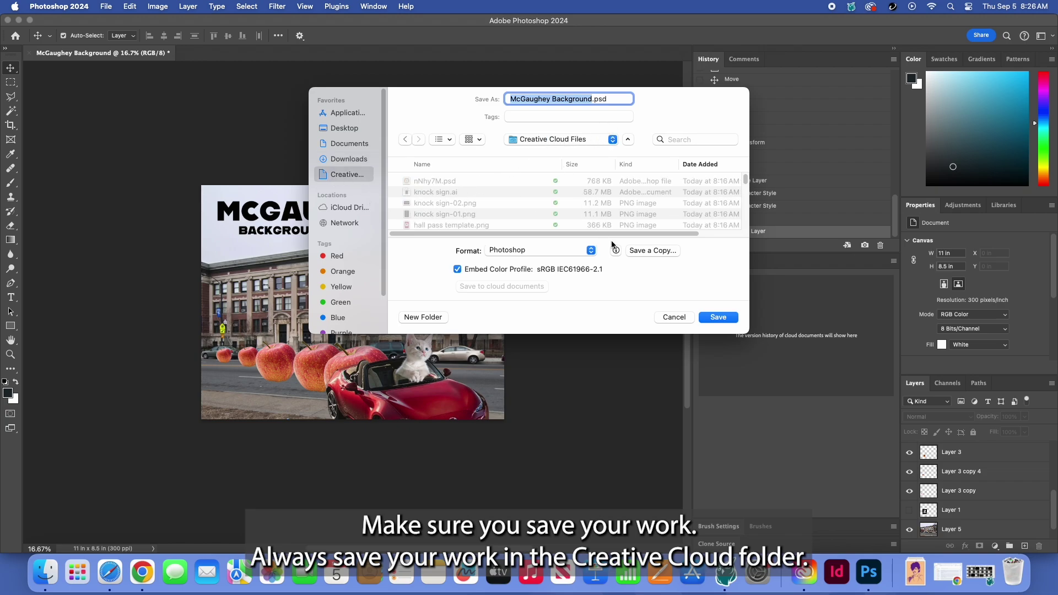
left_click(721, 318)
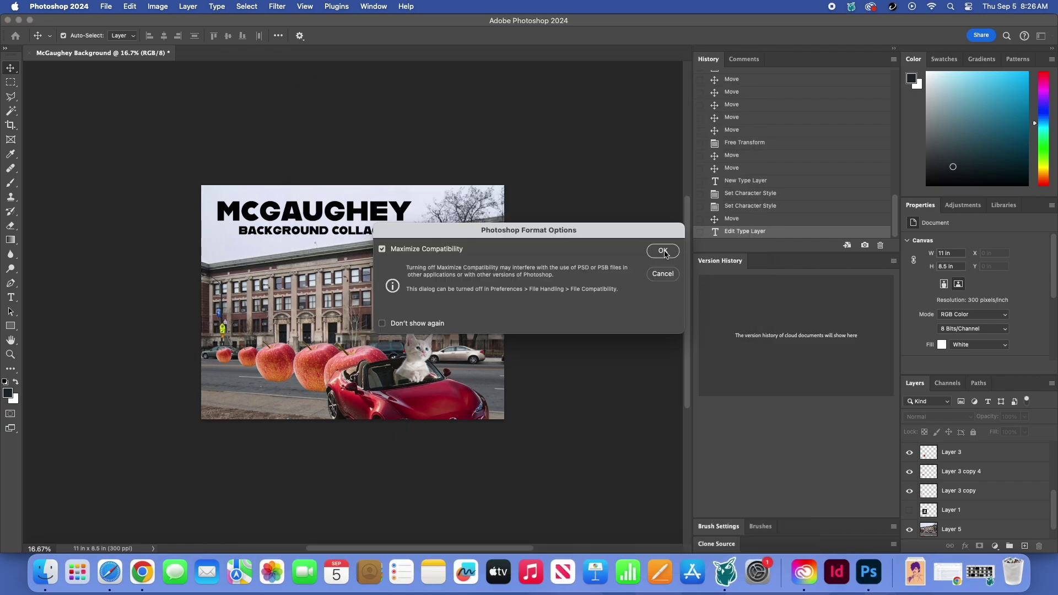
left_click(668, 251)
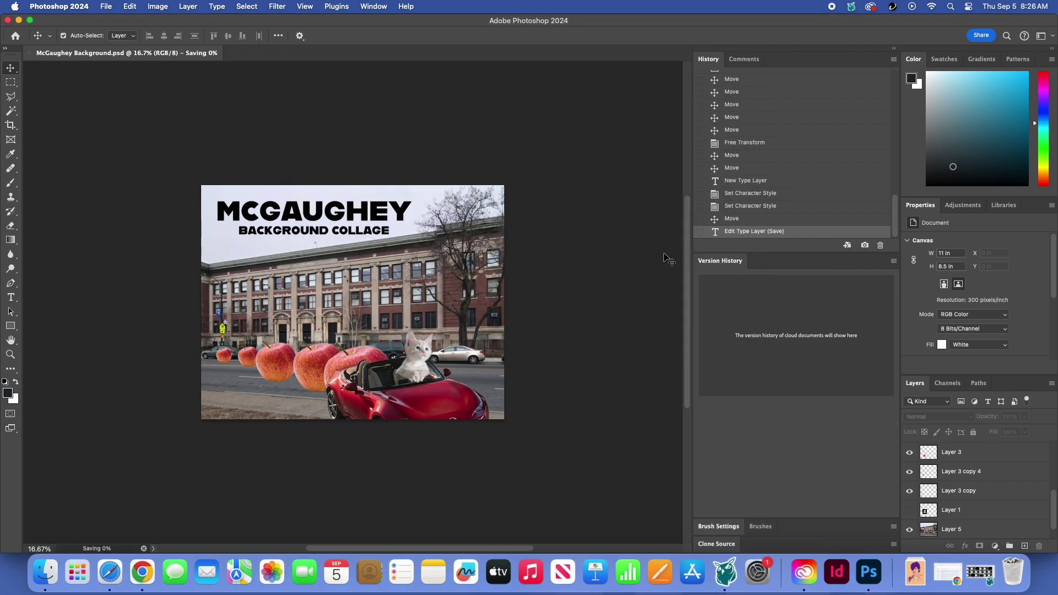
- Quick Export the collage as a PNG into the Creative Cloud Files folder
left_click(102, 7)
mouse_move(160, 185)
left_click(297, 189)
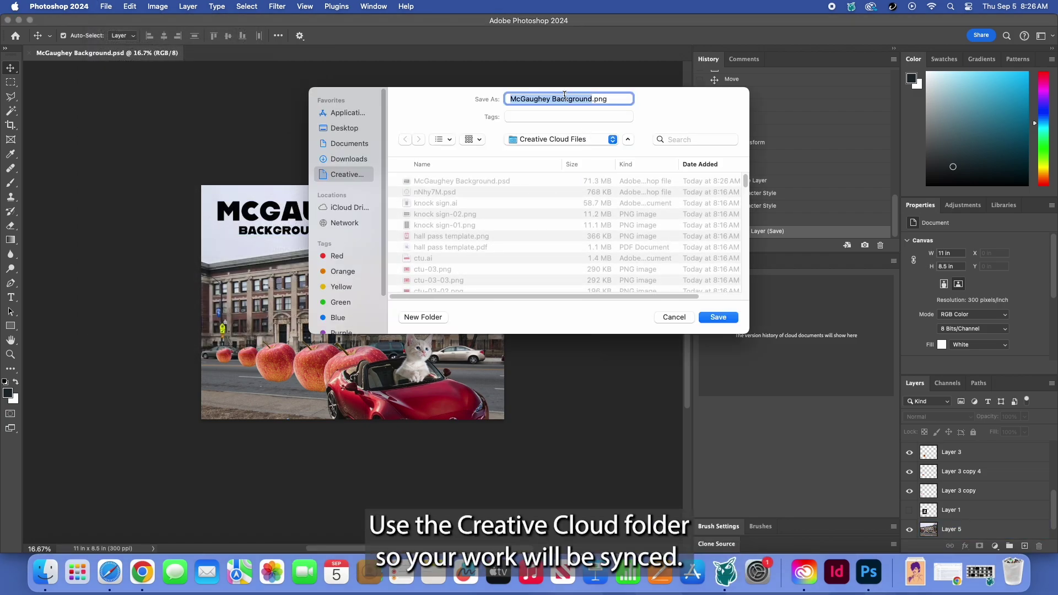
left_click(719, 318)
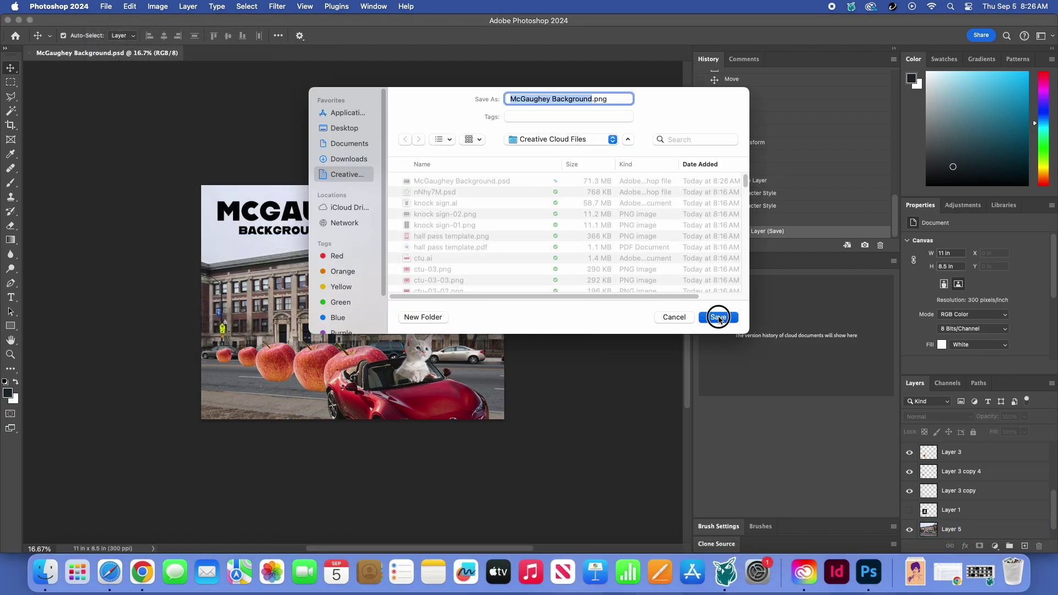